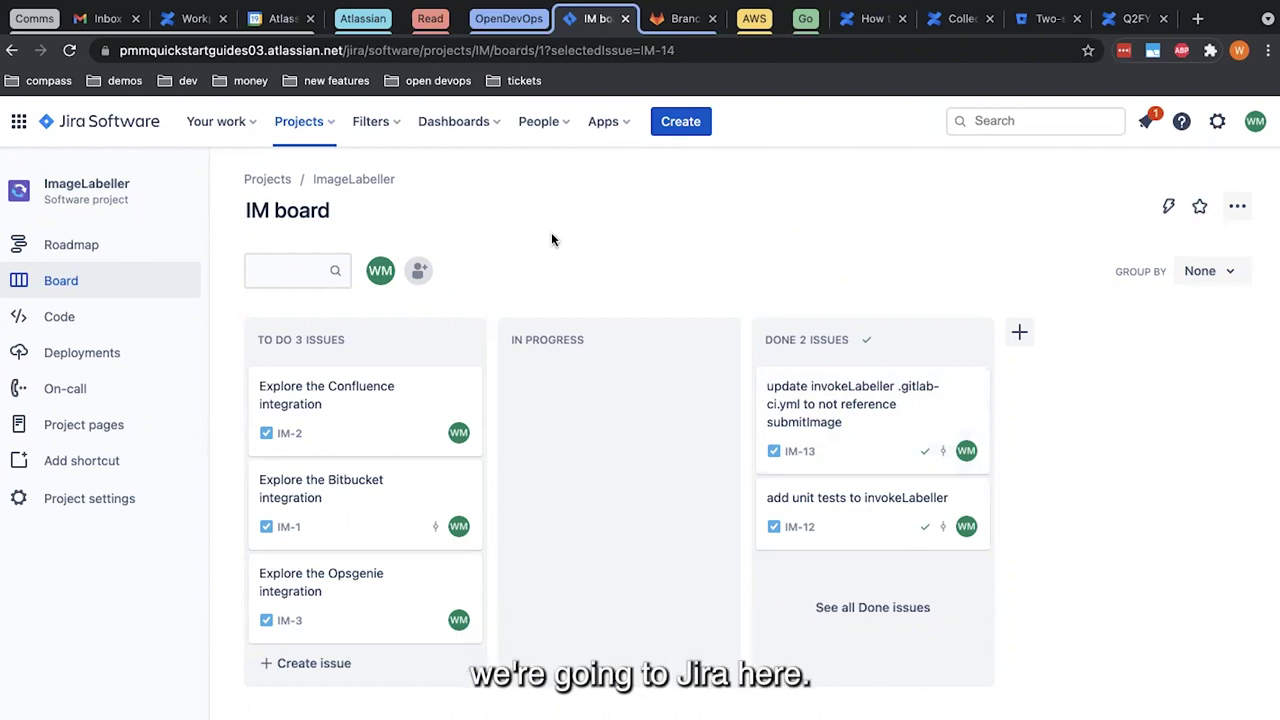
- Create an issue titled "Make a minor change to submitImage" in the board's In Progress column
mouse_move(477, 298)
left_click(570, 382)
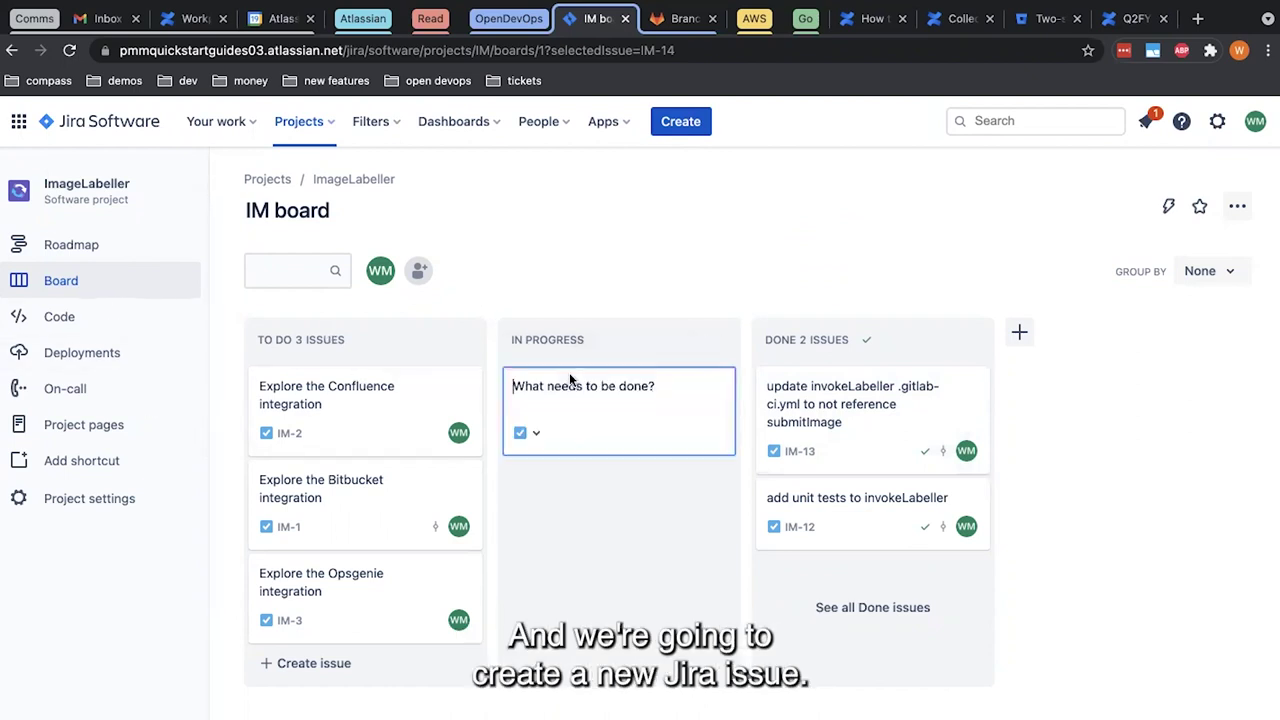
type("Ma")
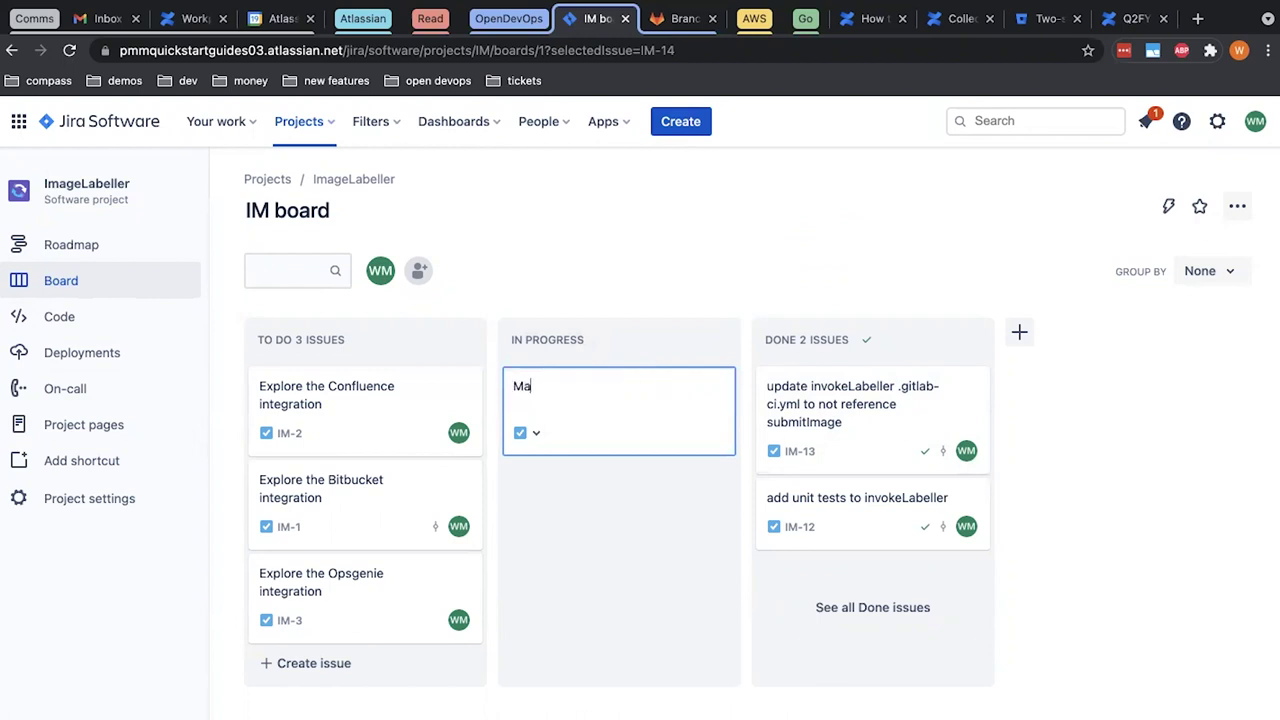
type("ke a minor change")
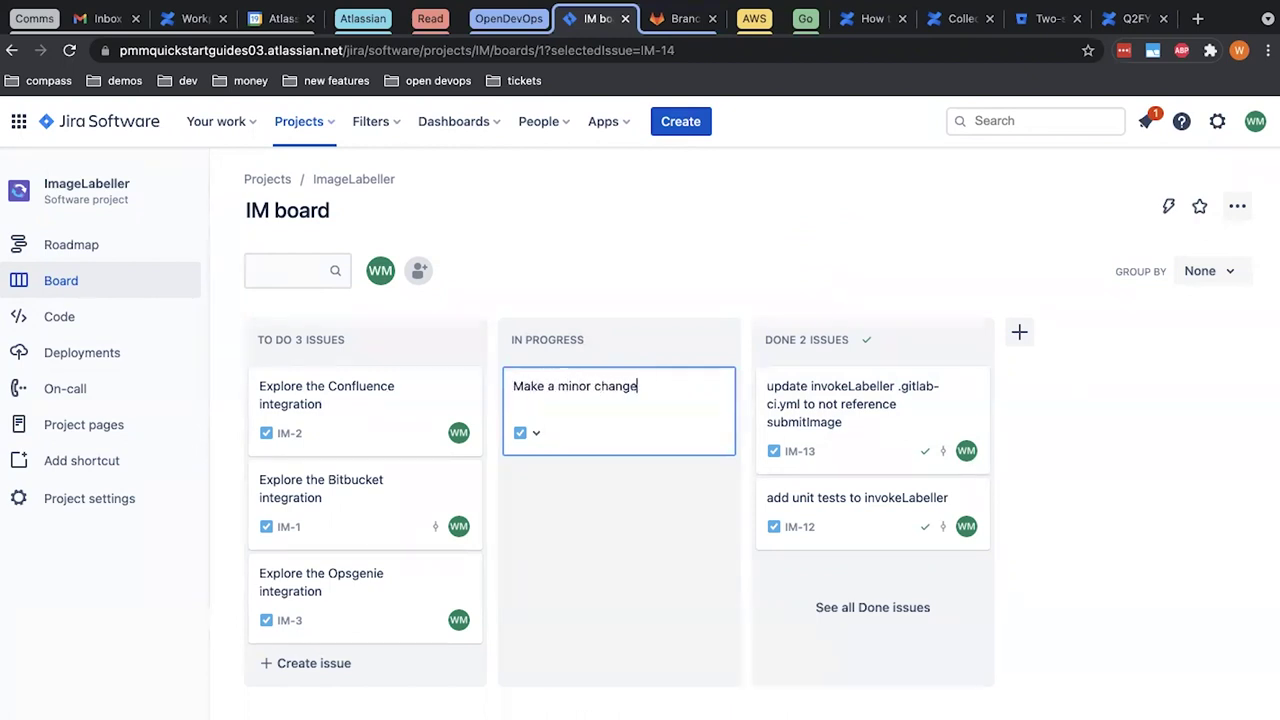
type(" to submitImage")
key("Return")
left_click(626, 317)
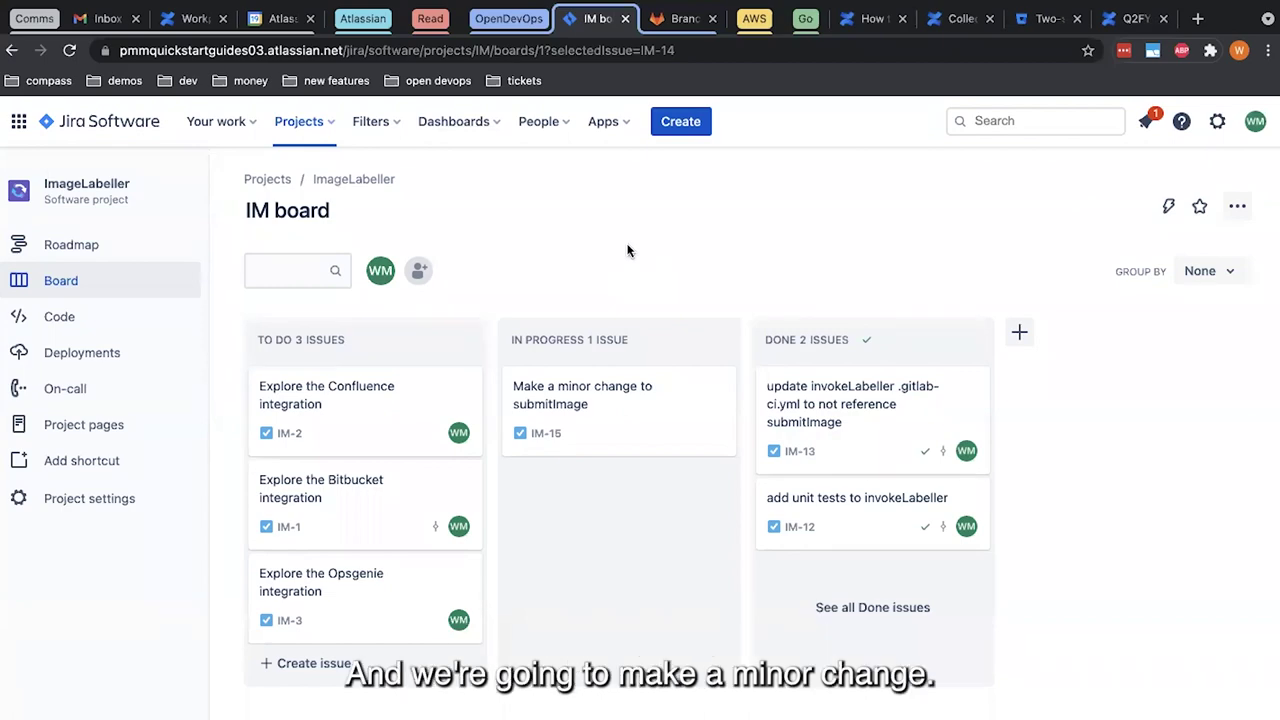
- Switch to the terminal and check out a new git branch named IM-15 in the submitImage repository
key("ctrl+Up")
left_click(960, 57)
type("clea")
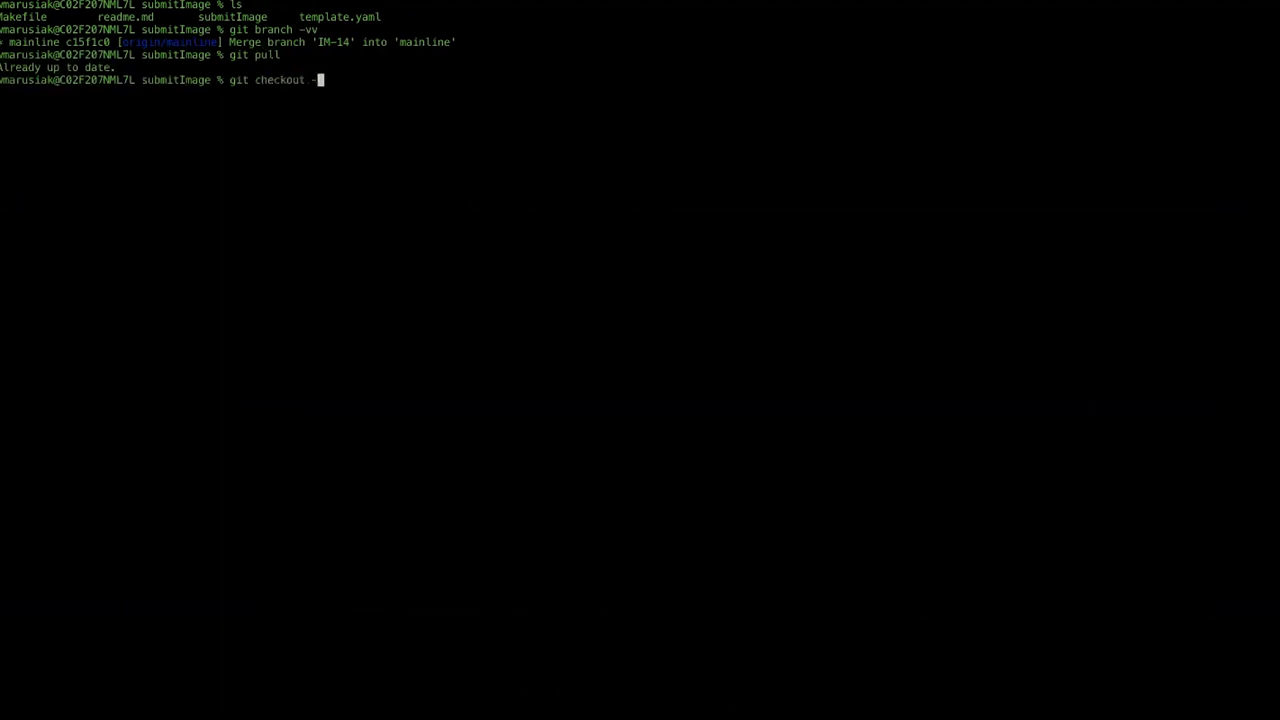
type("b IM-15")
key("Return")
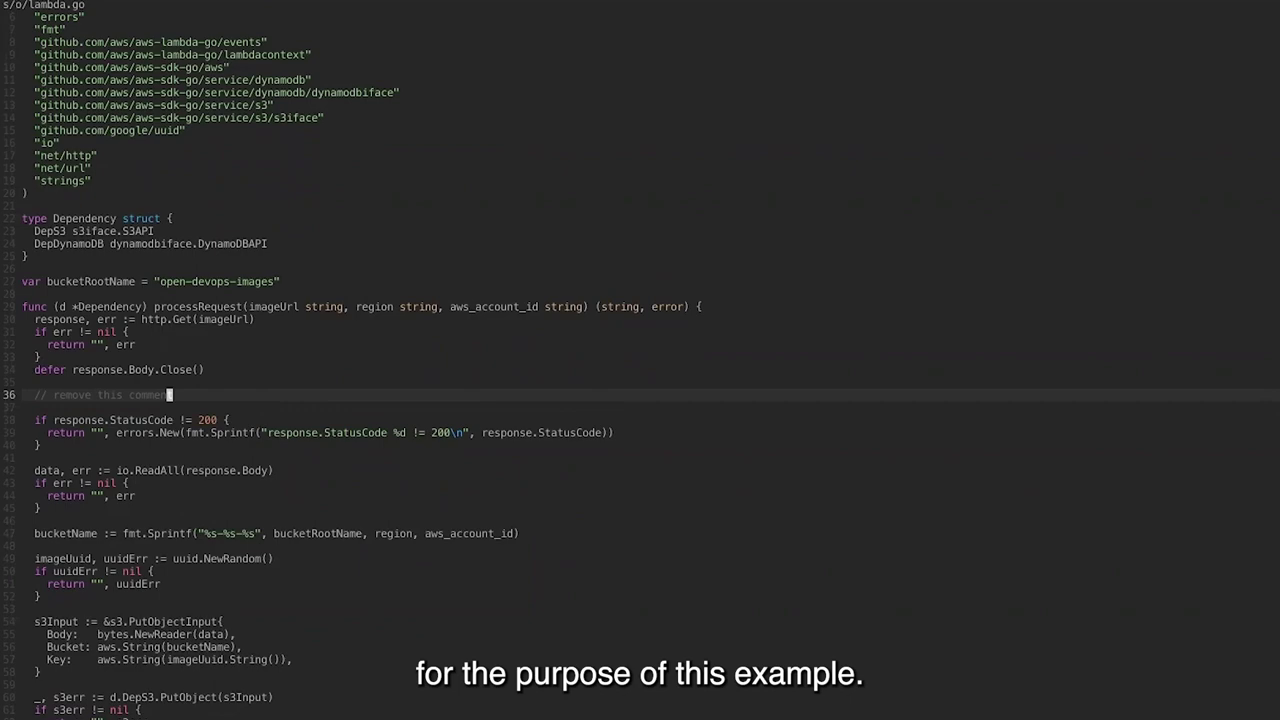
- Delete the "// remove this comment" line and its following blank line from lambda.go, saving and closing the file
key("d")
key("d")
key("d")
key("d")
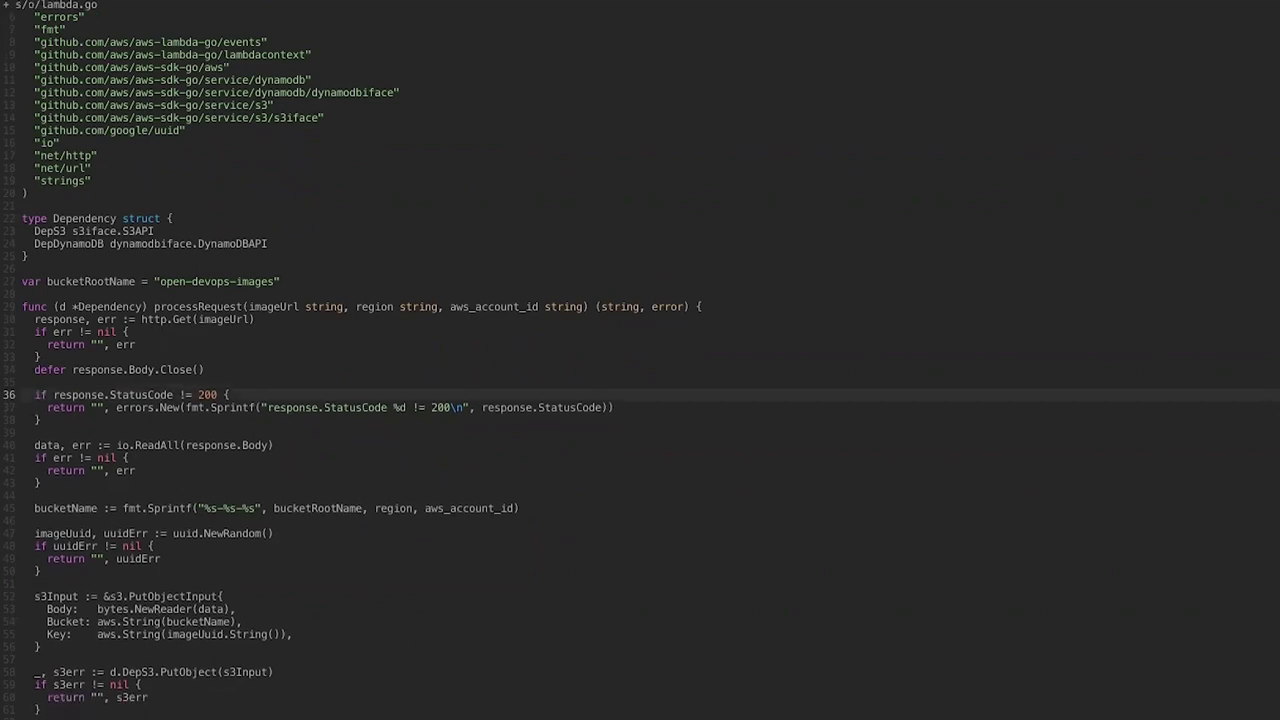
type(":wq")
key("Return")
- Commit all changes with the message "IM-15 made a minor code change" and push branch IM-15 to origin
type("git status")
key("Return")
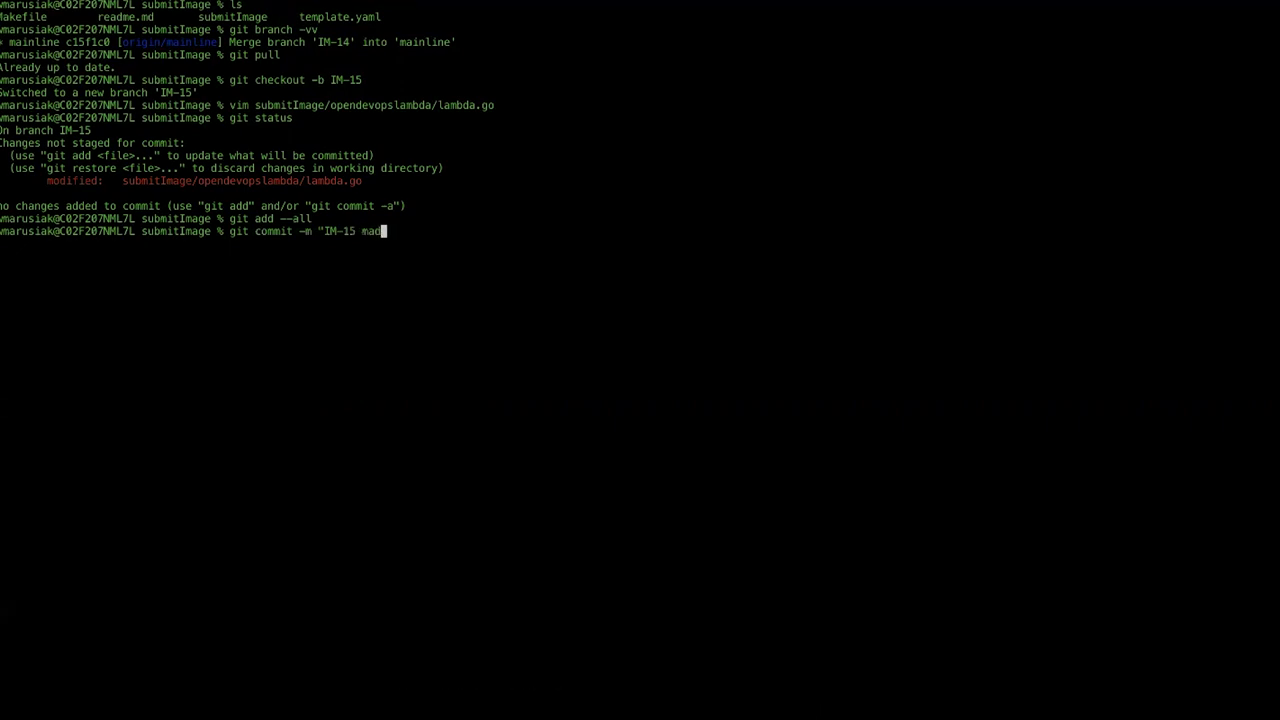
key("BackSpace")
key("BackSpace")
key("BackSpace")
key("BackSpace")
key("BackSpace")
type("minor code change\"")
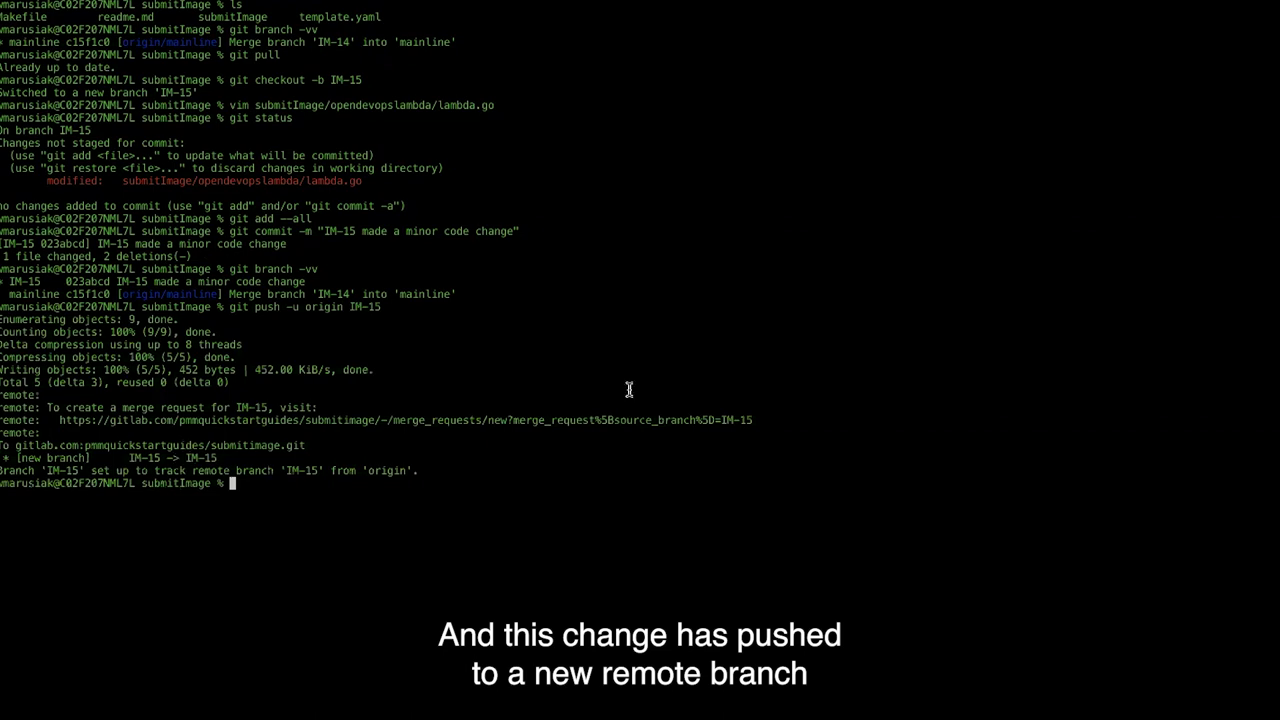
type("git branch -vv")
key("Return")
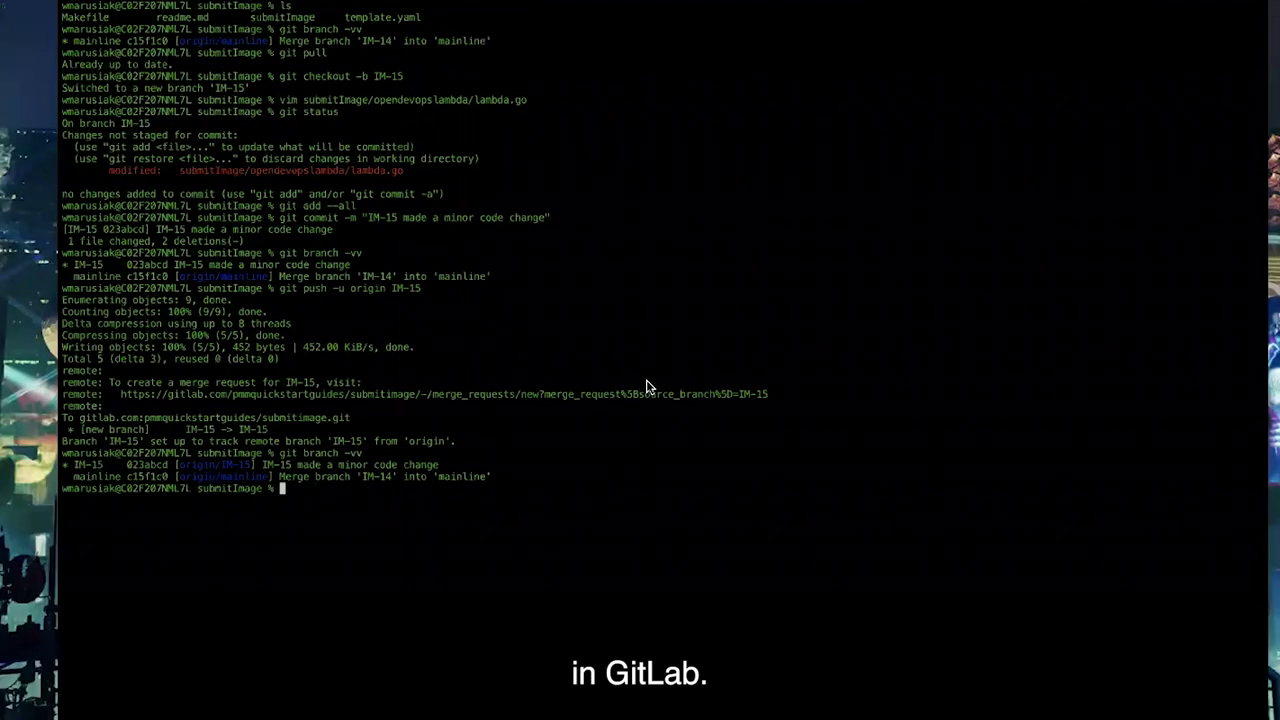
- Switch to the browser and refresh the SubmitImage branches page in GitLab
key("ctrl+Up")
left_click(790, 80)
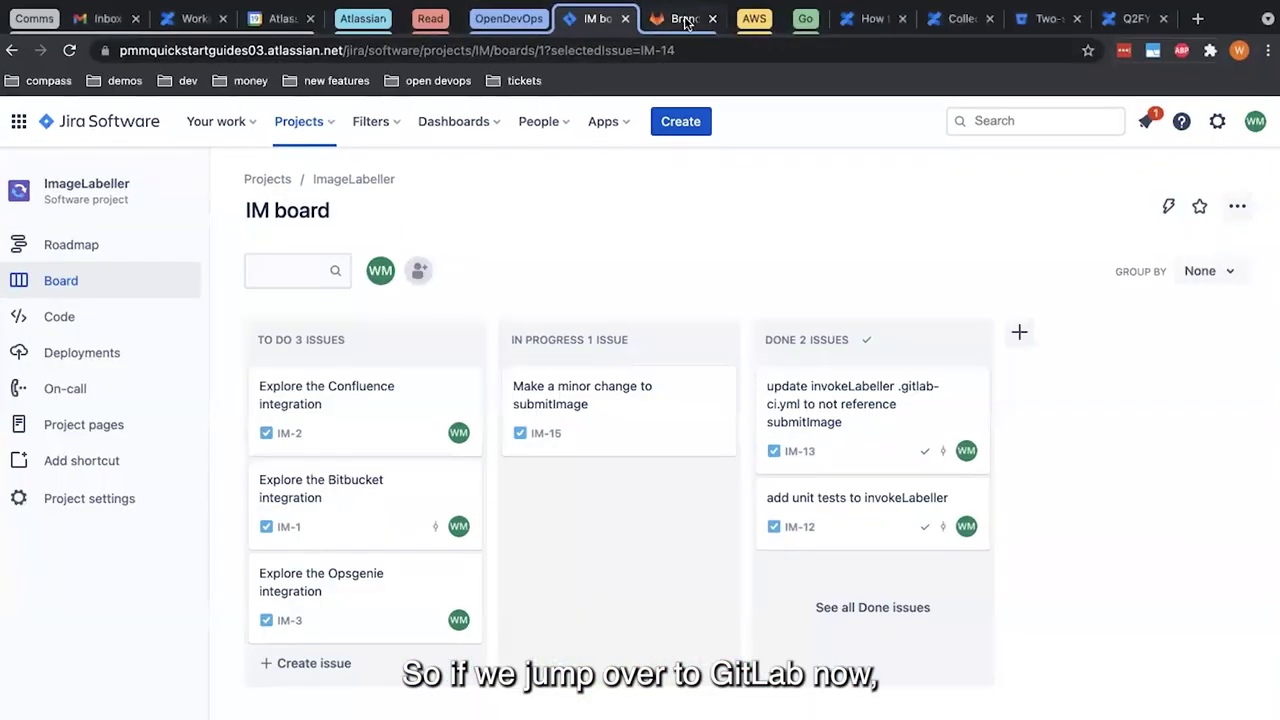
left_click(680, 18)
key("super+r")
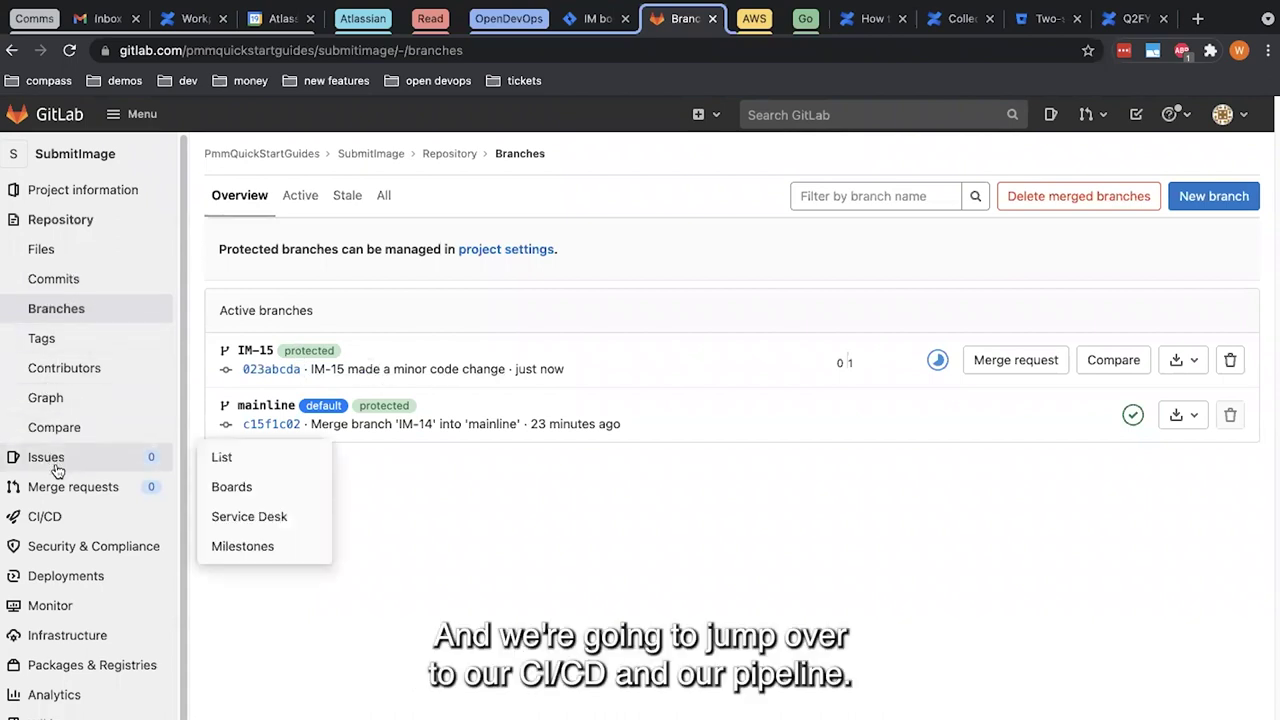
- Open the CI/CD pipeline for the IM-15 commit and view its jobs
mouse_move(68, 458)
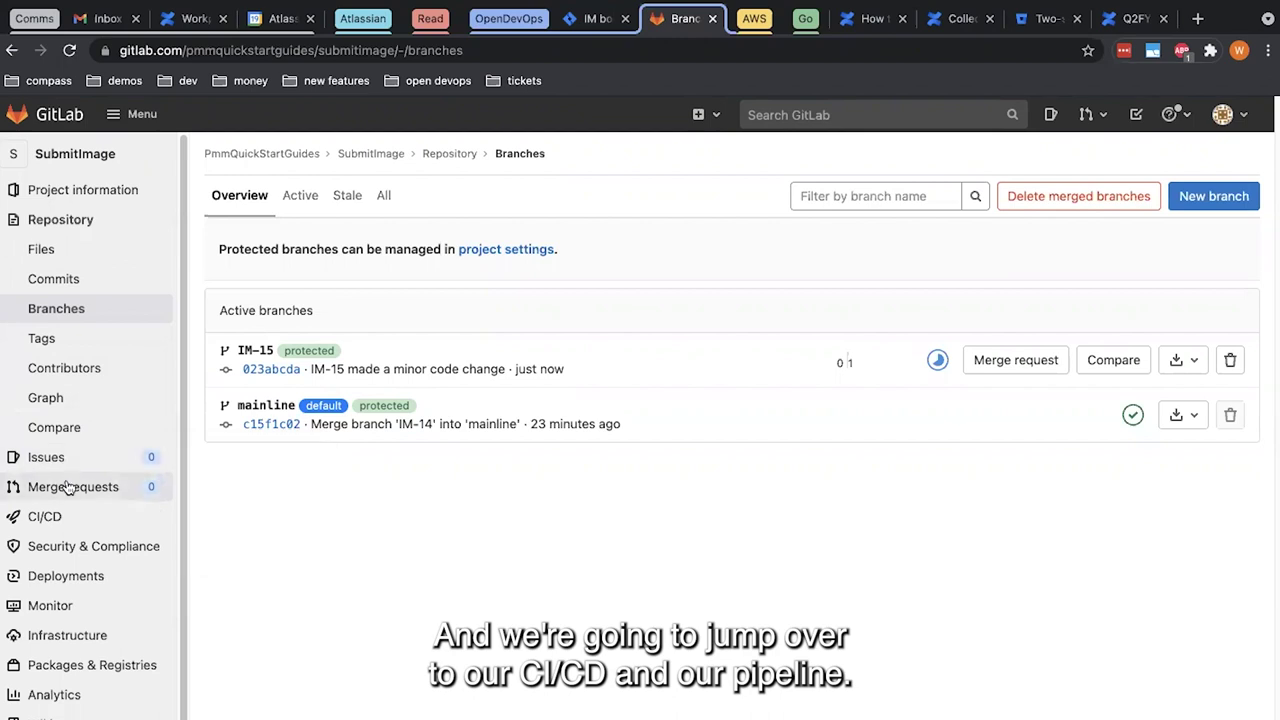
left_click(60, 516)
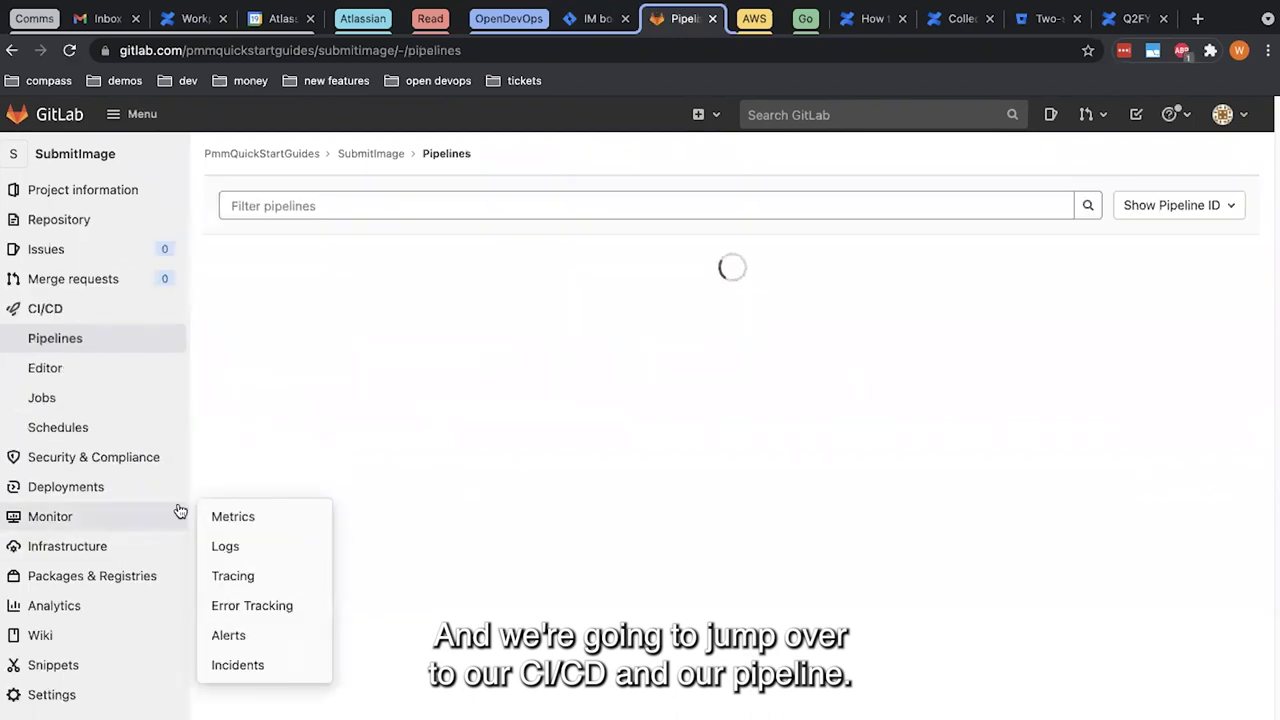
left_click(91, 340)
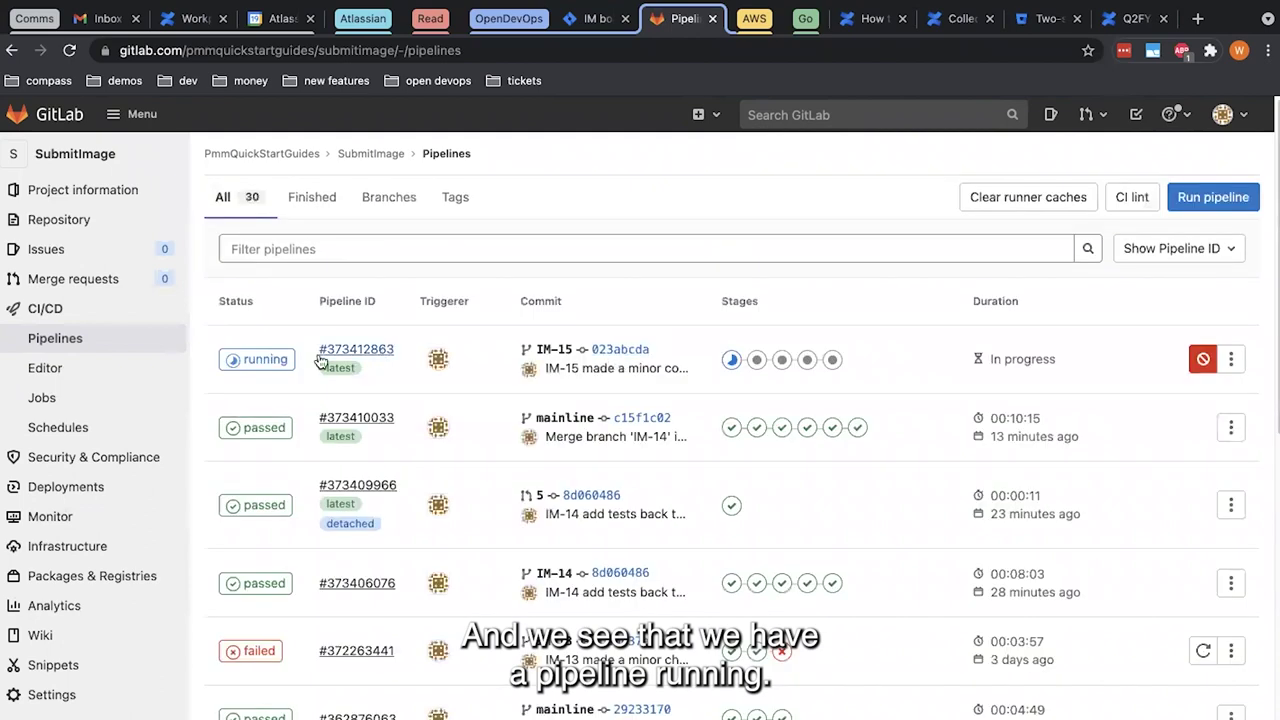
left_click(385, 350)
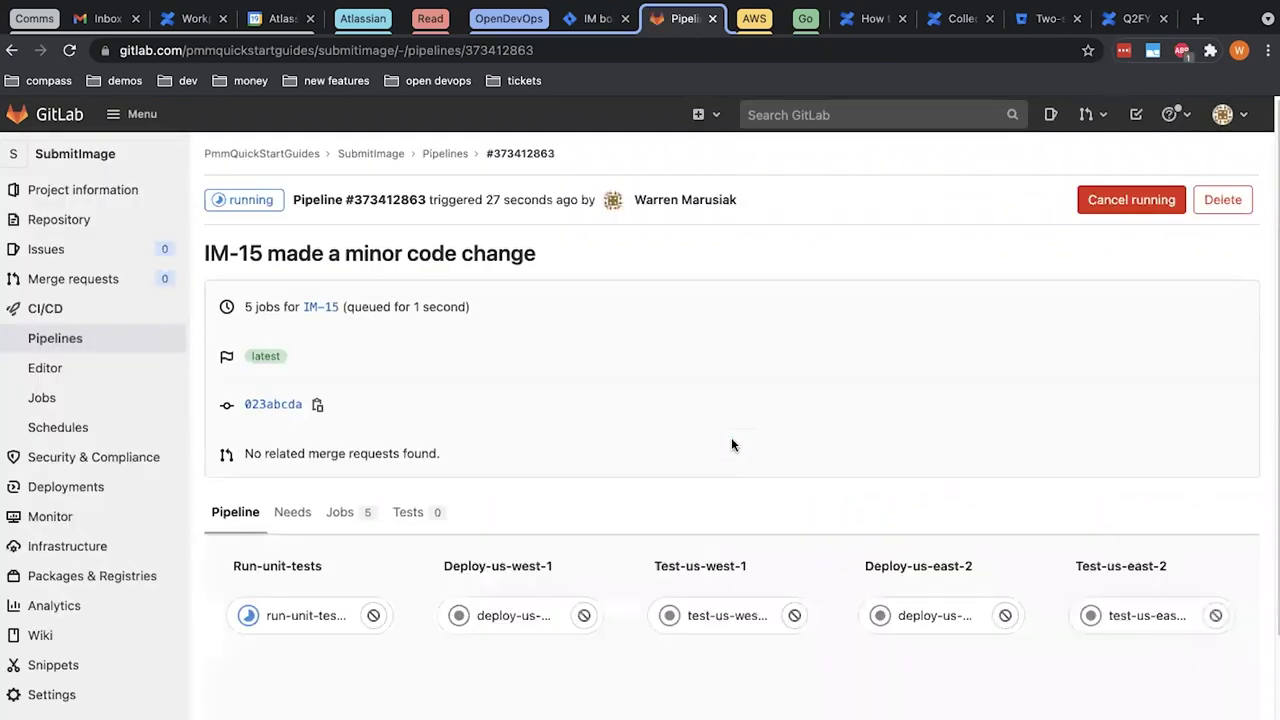
scroll(731, 440, "down", 3)
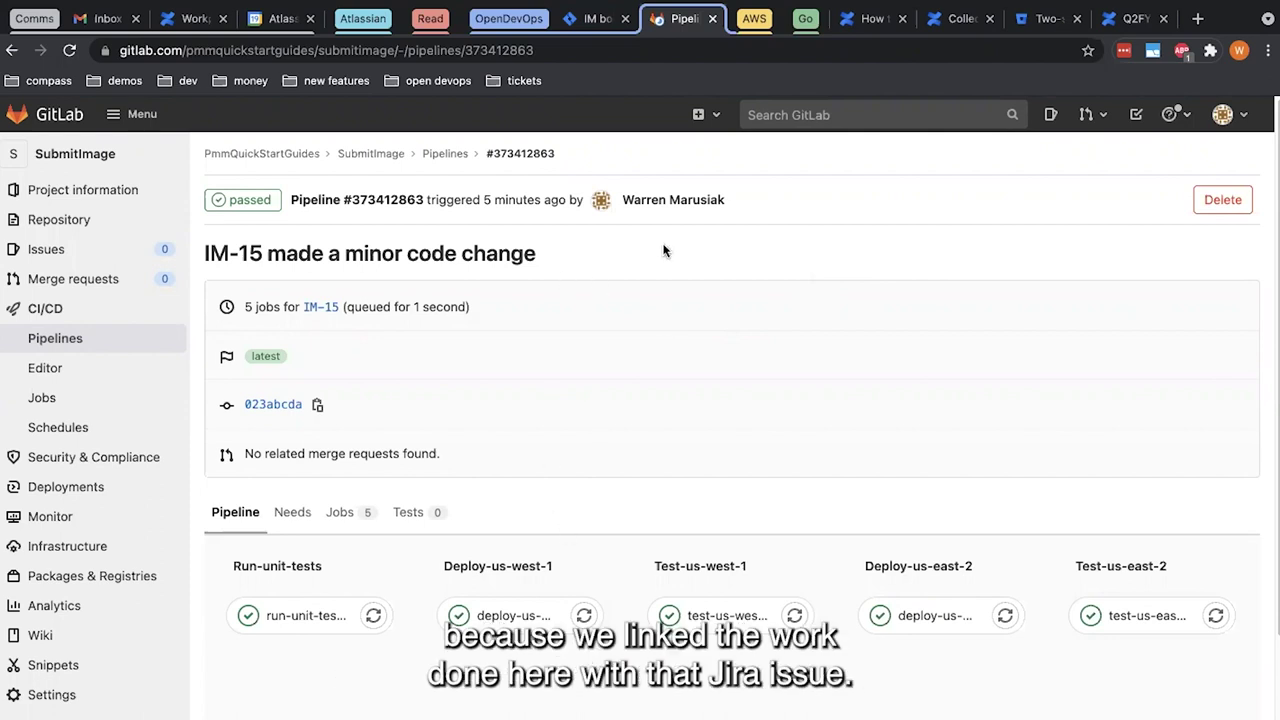
- Examine the branch, commits, pull requests, builds and deployments linked to issue IM-15 in Jira
left_click(596, 22)
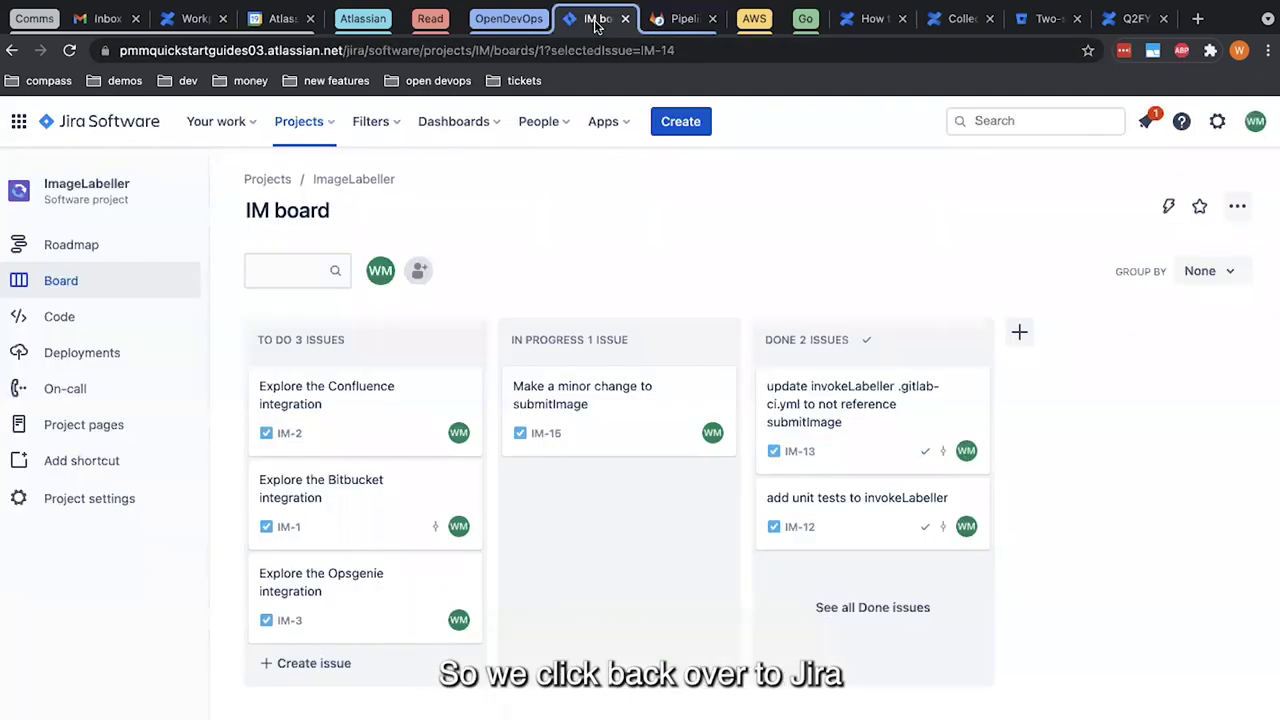
left_click(599, 401)
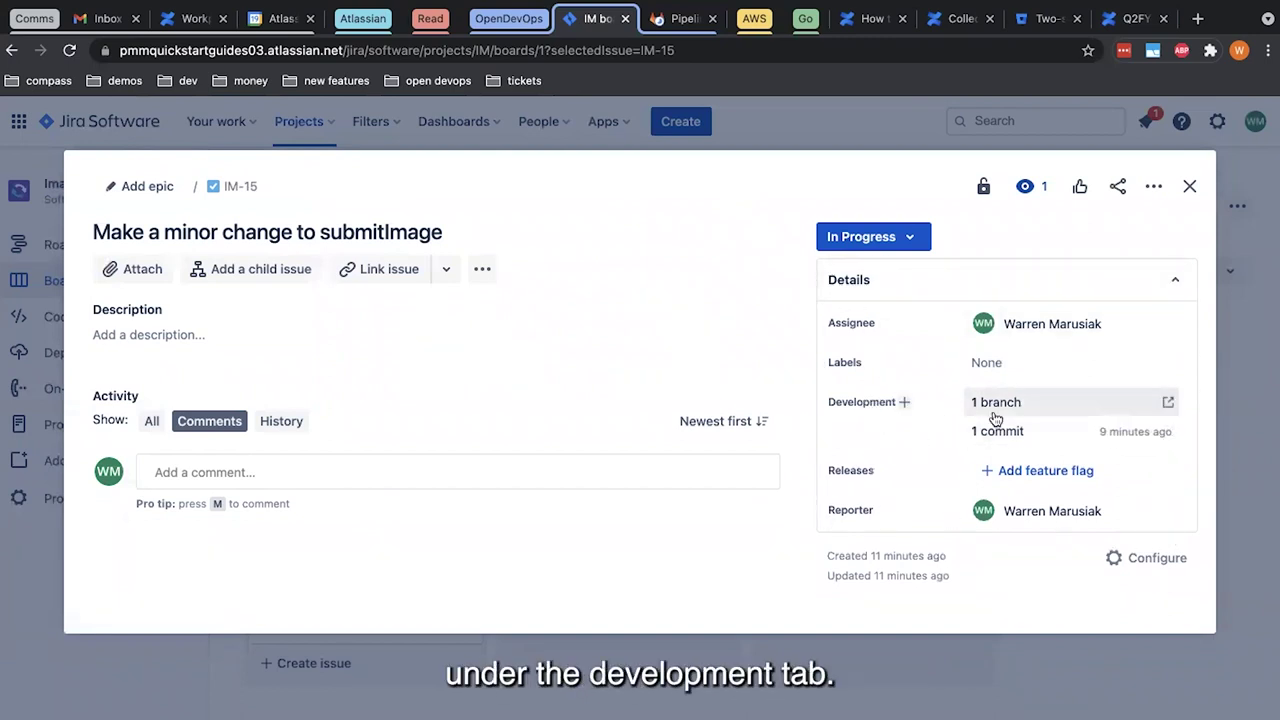
left_click(1063, 408)
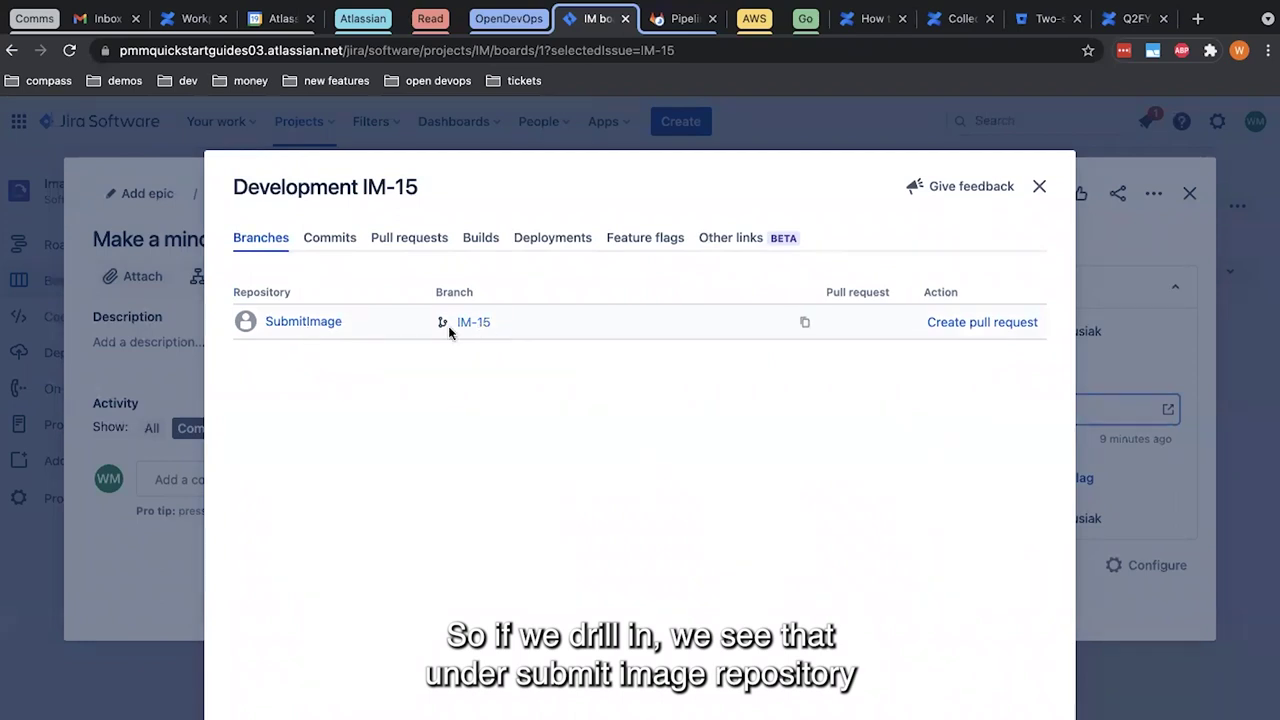
left_click(336, 241)
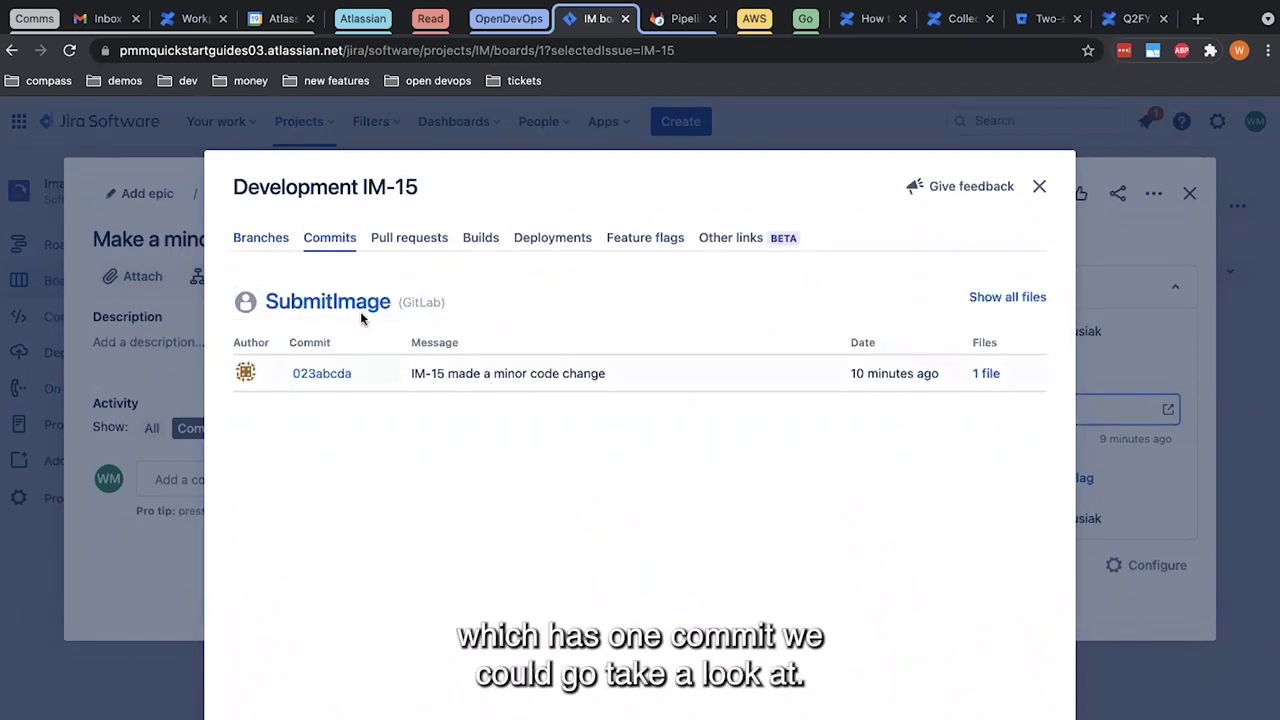
left_click(398, 241)
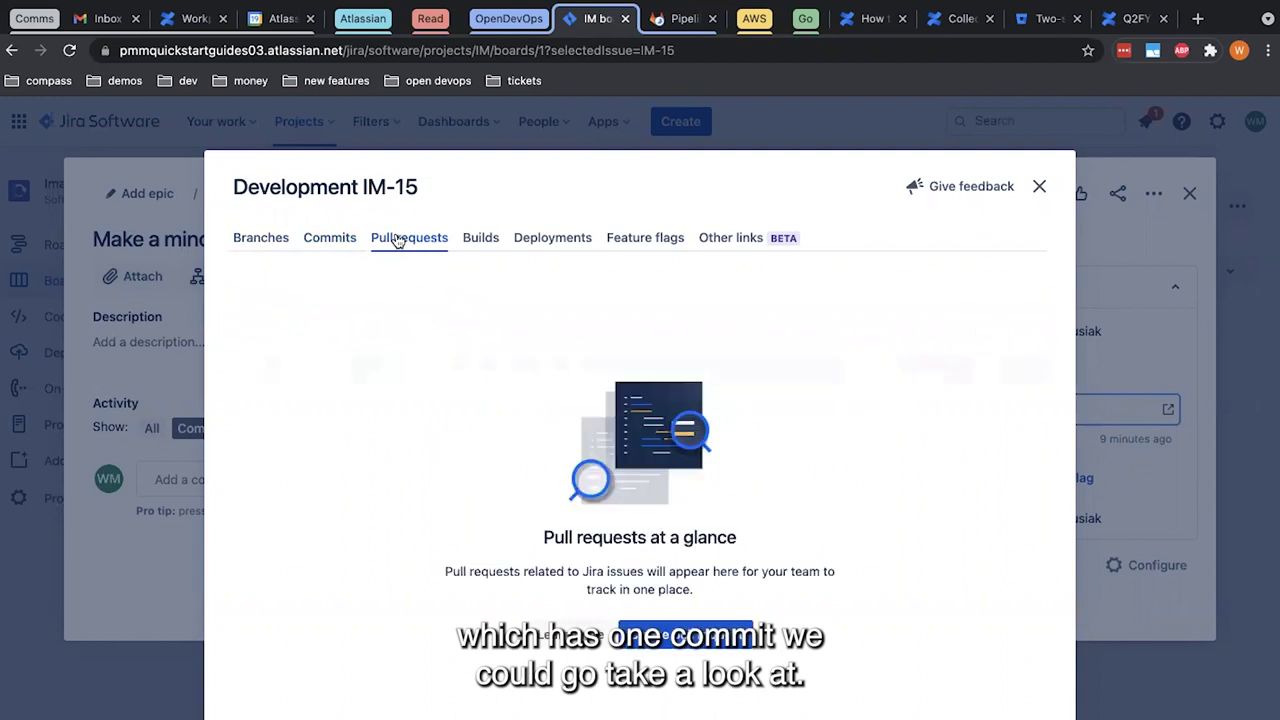
left_click(479, 243)
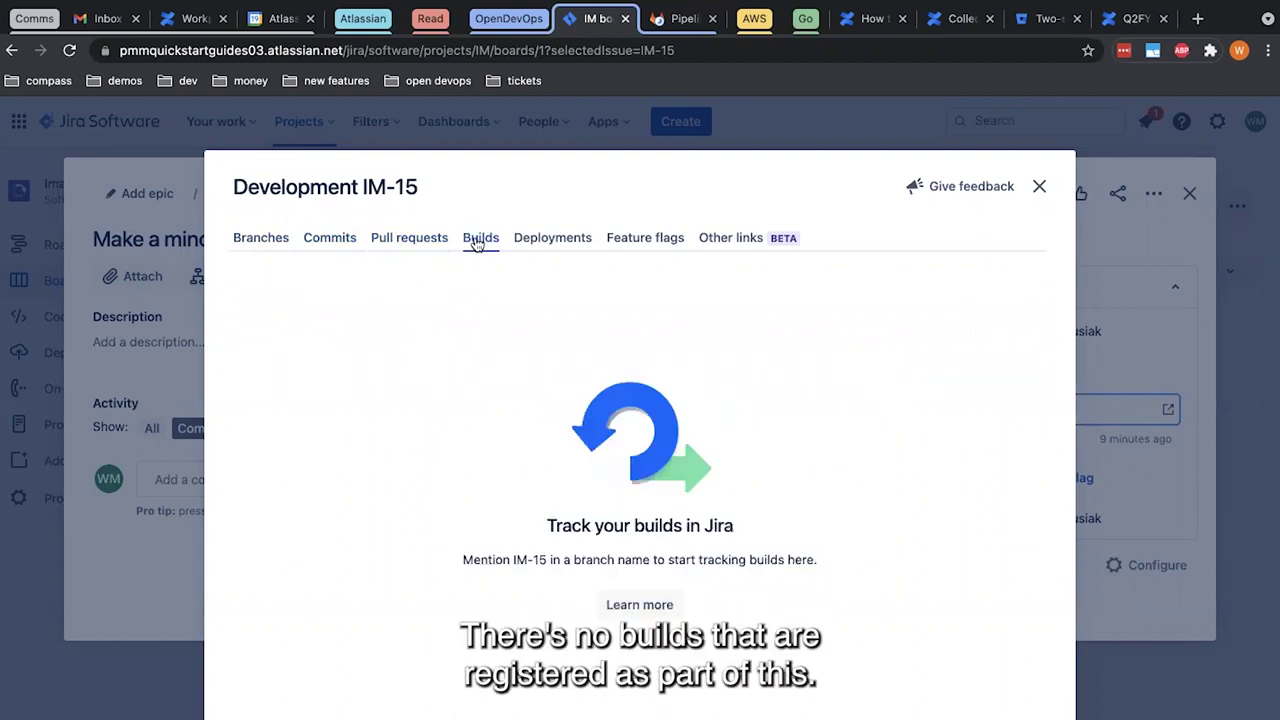
left_click(553, 244)
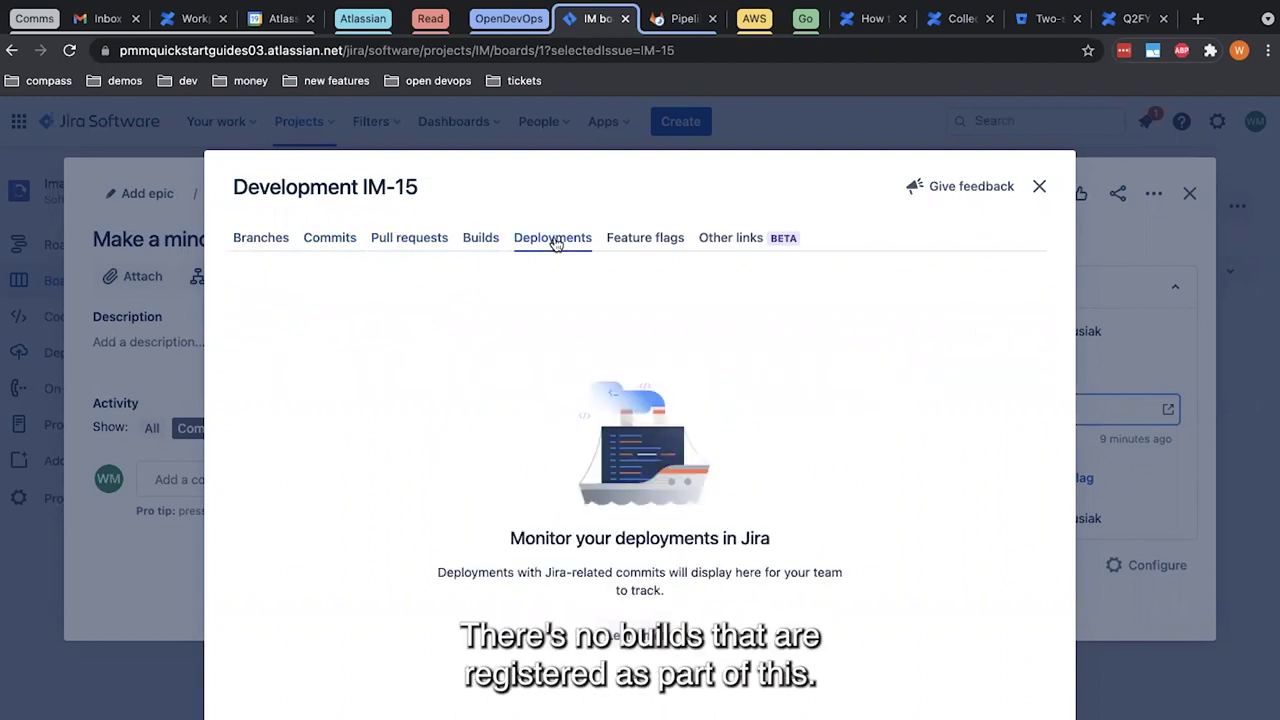
left_click(1040, 187)
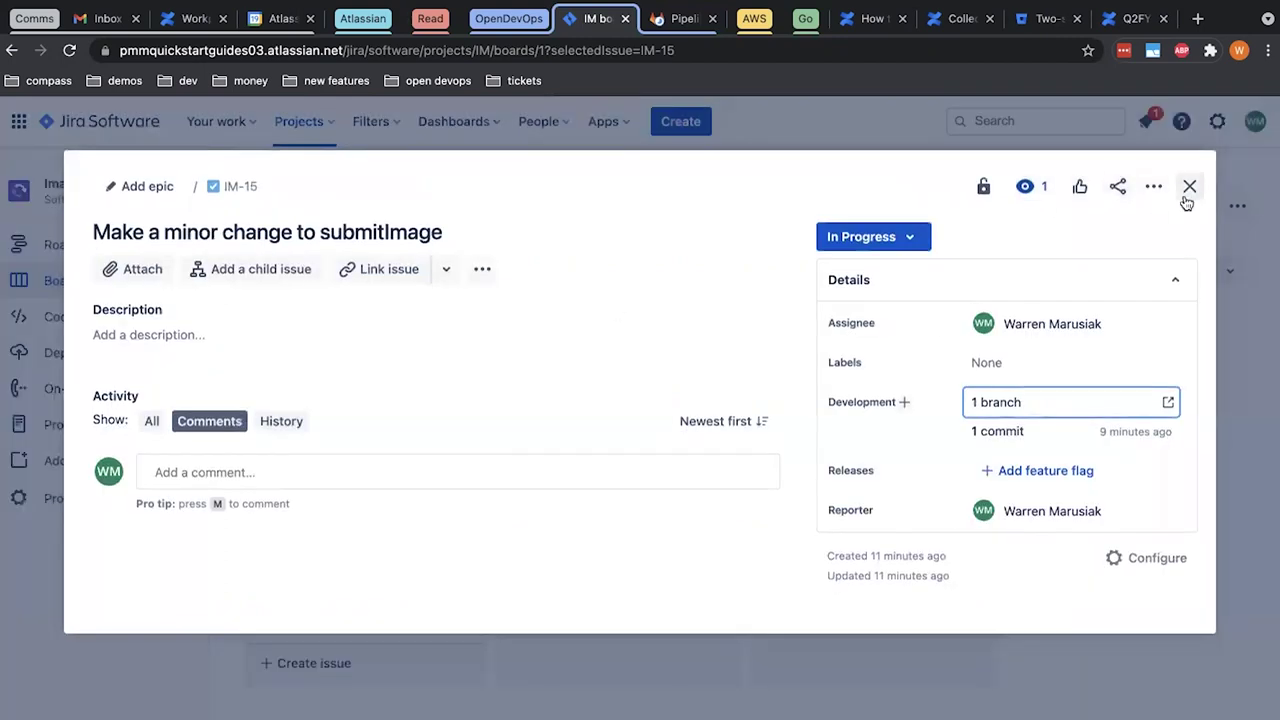
left_click(1189, 193)
- Start a new merge request in GitLab from source branch IM-15 into mainline and compare the branches
left_click(686, 22)
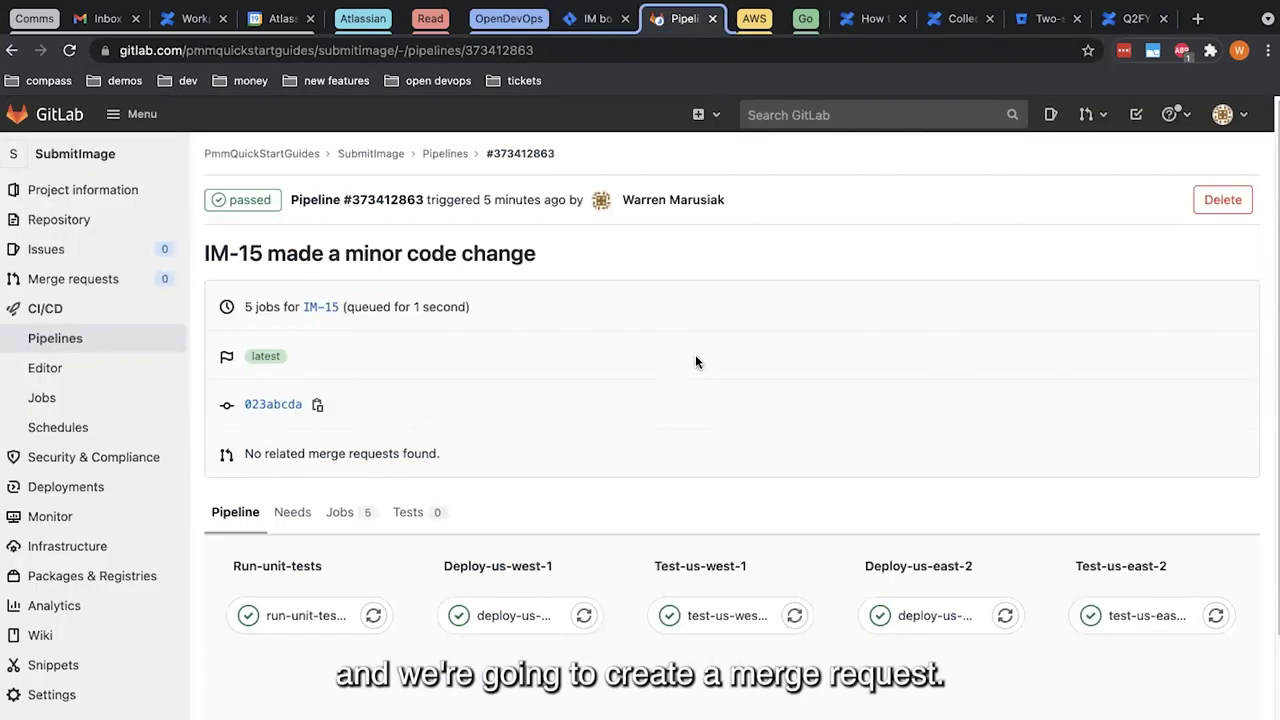
left_click(103, 278)
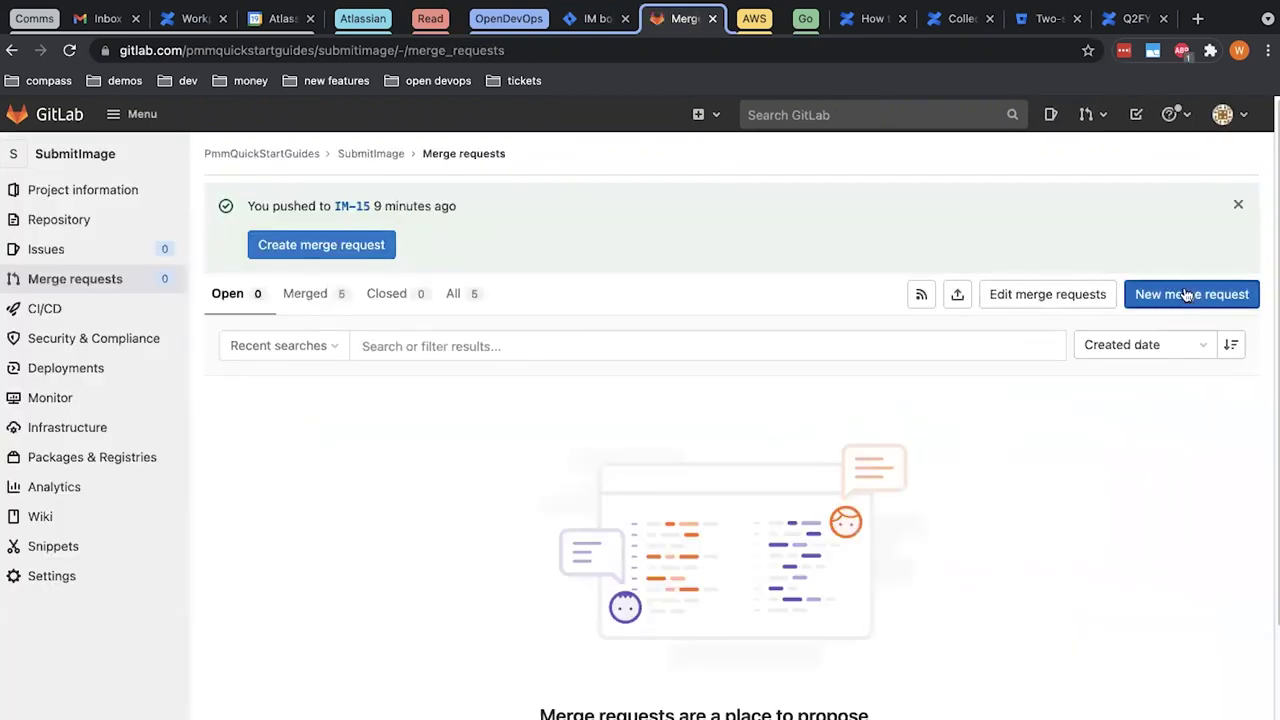
left_click(1186, 294)
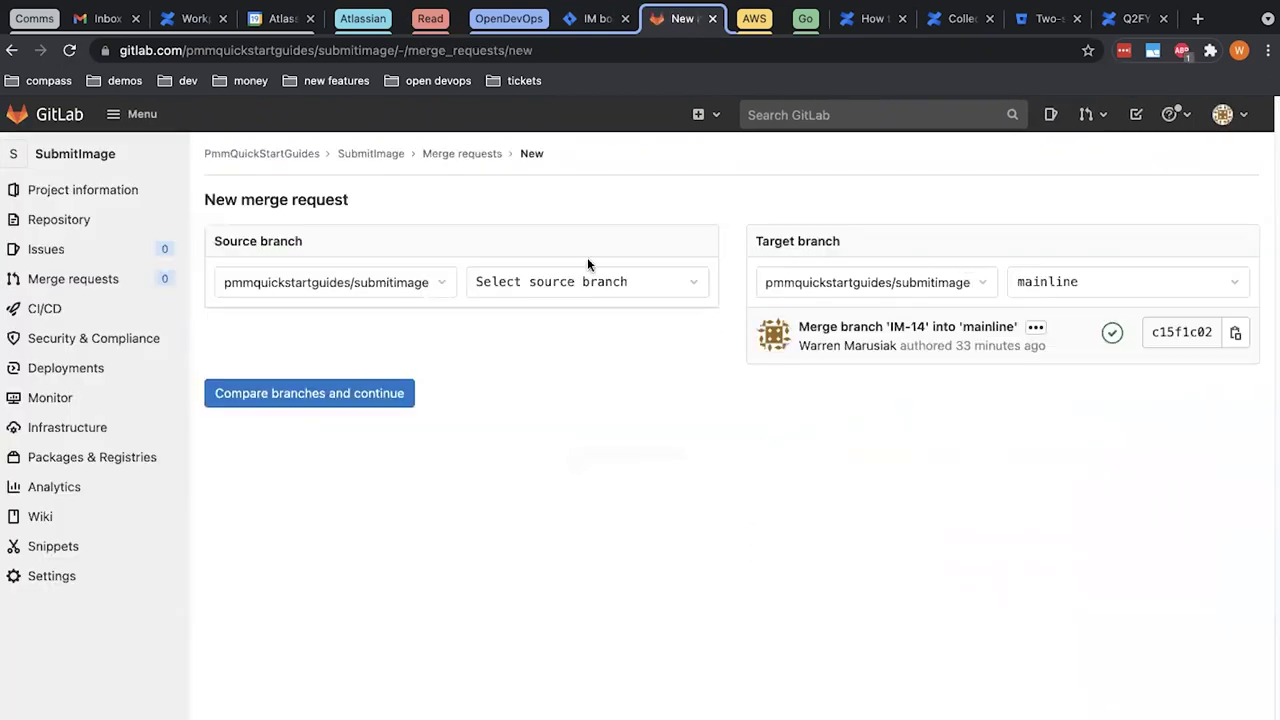
left_click(587, 281)
left_click(546, 402)
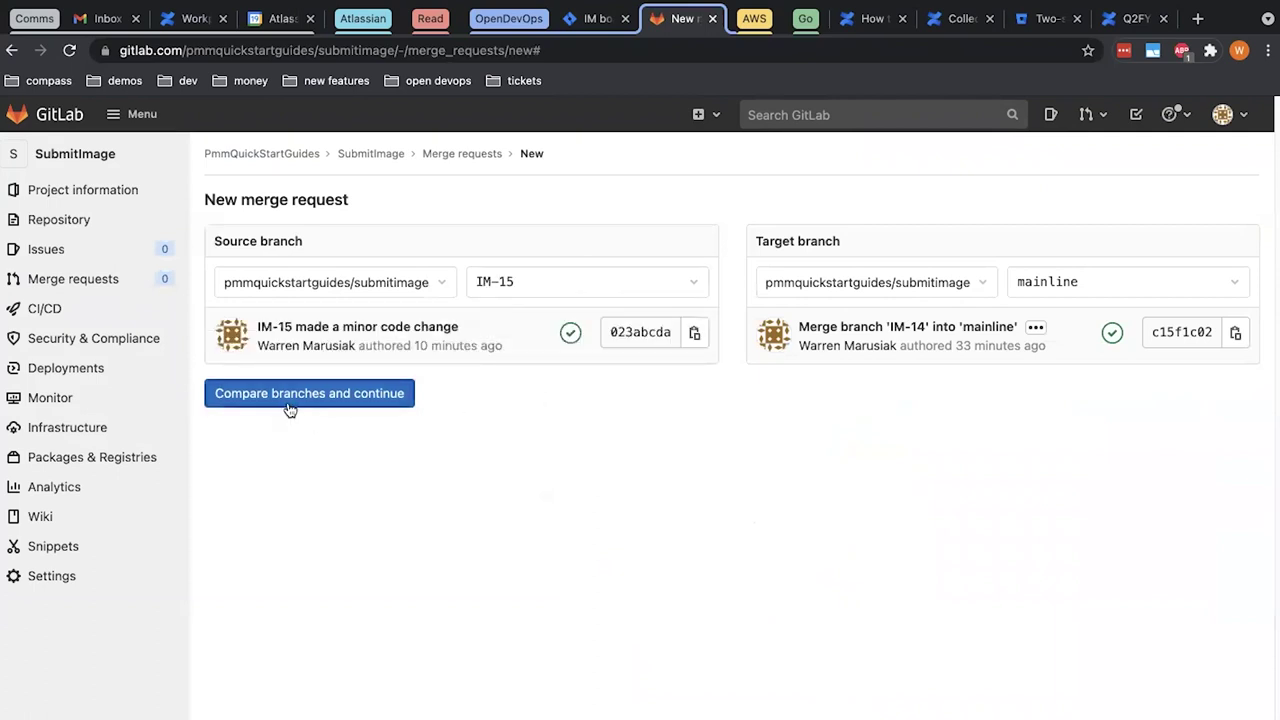
left_click(288, 400)
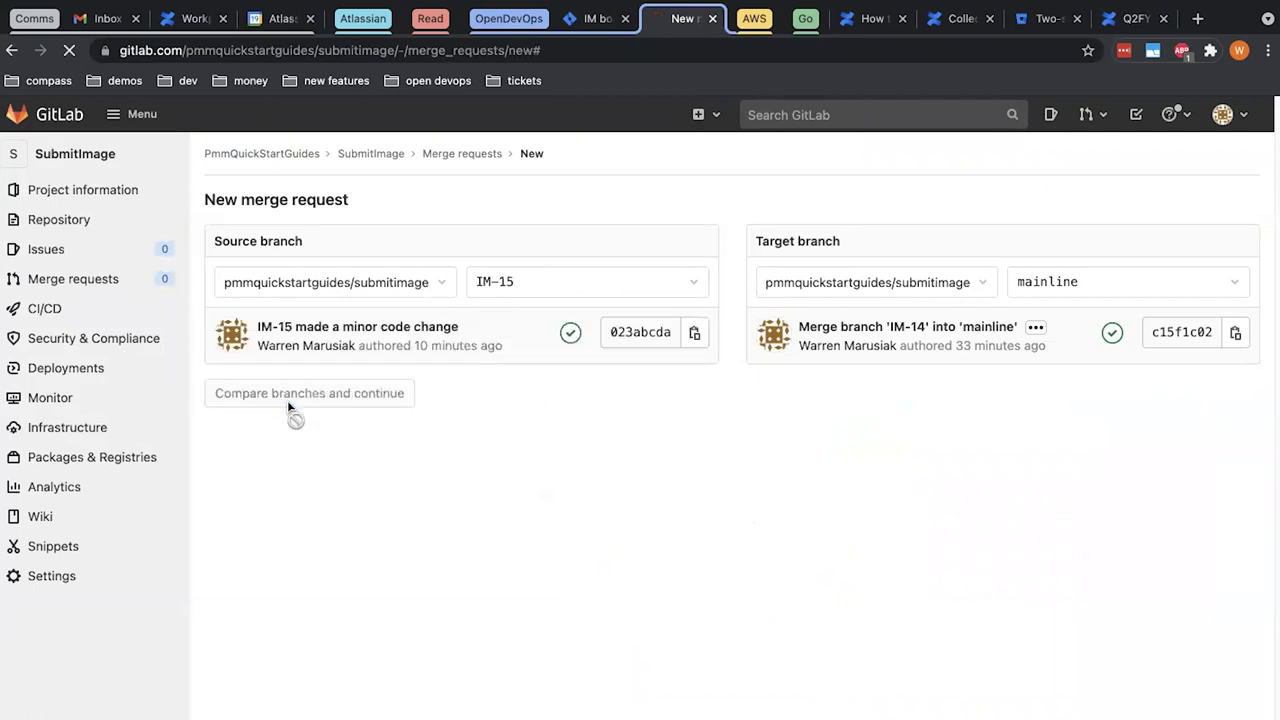
- Create the merge request with the text "description" as its description and the repository owner as assignee and reviewer
left_click(548, 505)
type("description")
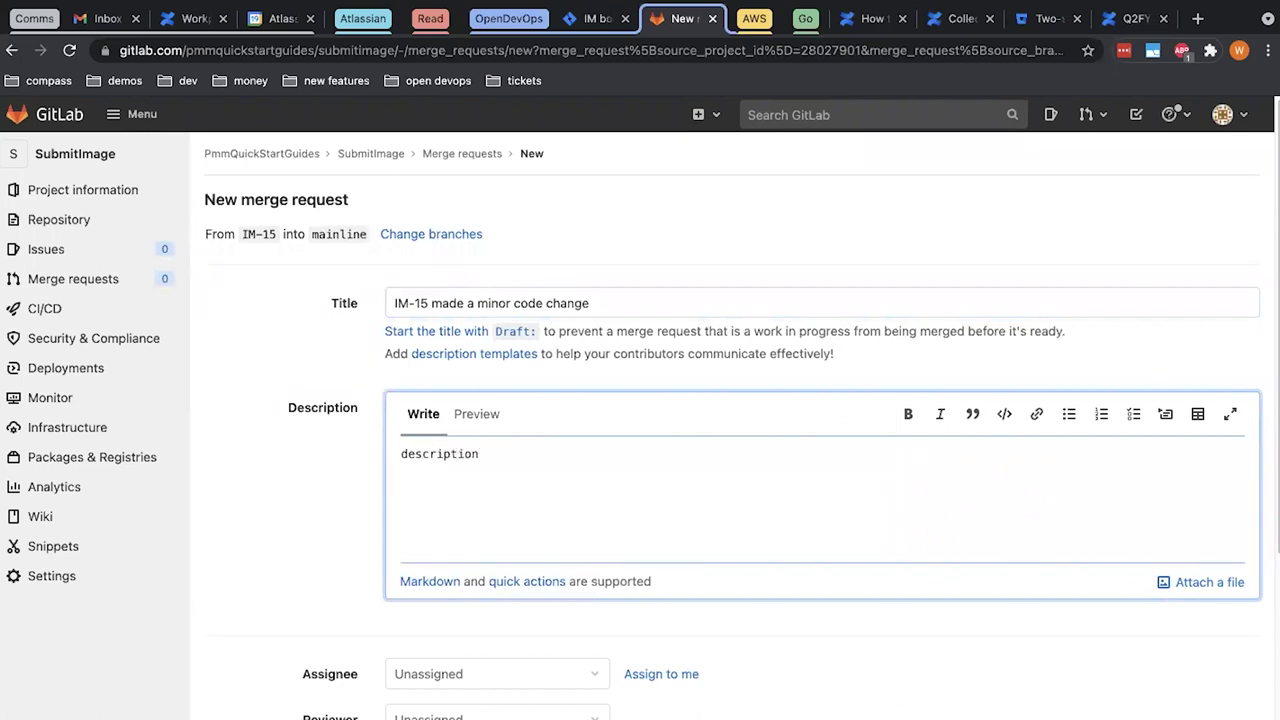
scroll(480, 563, "down", 3)
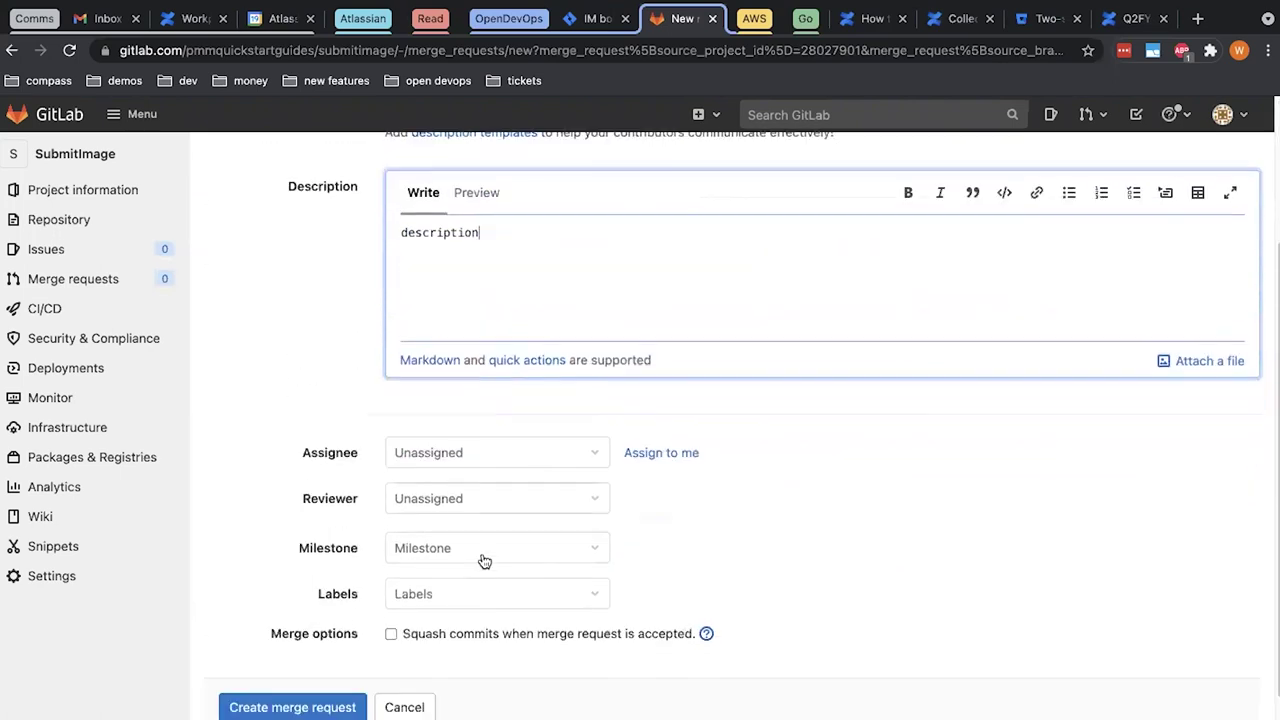
left_click(517, 455)
left_click(463, 622)
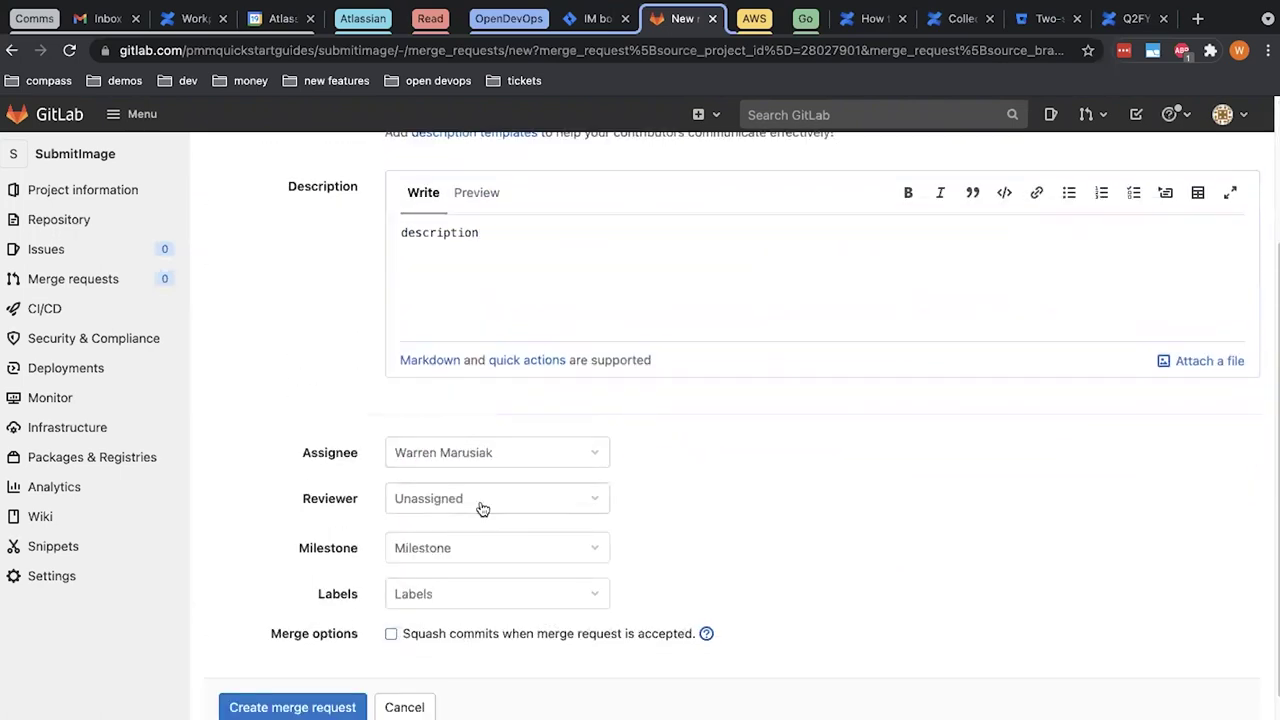
left_click(480, 500)
left_click(470, 668)
scroll(639, 514, "down", 2)
left_click(322, 596)
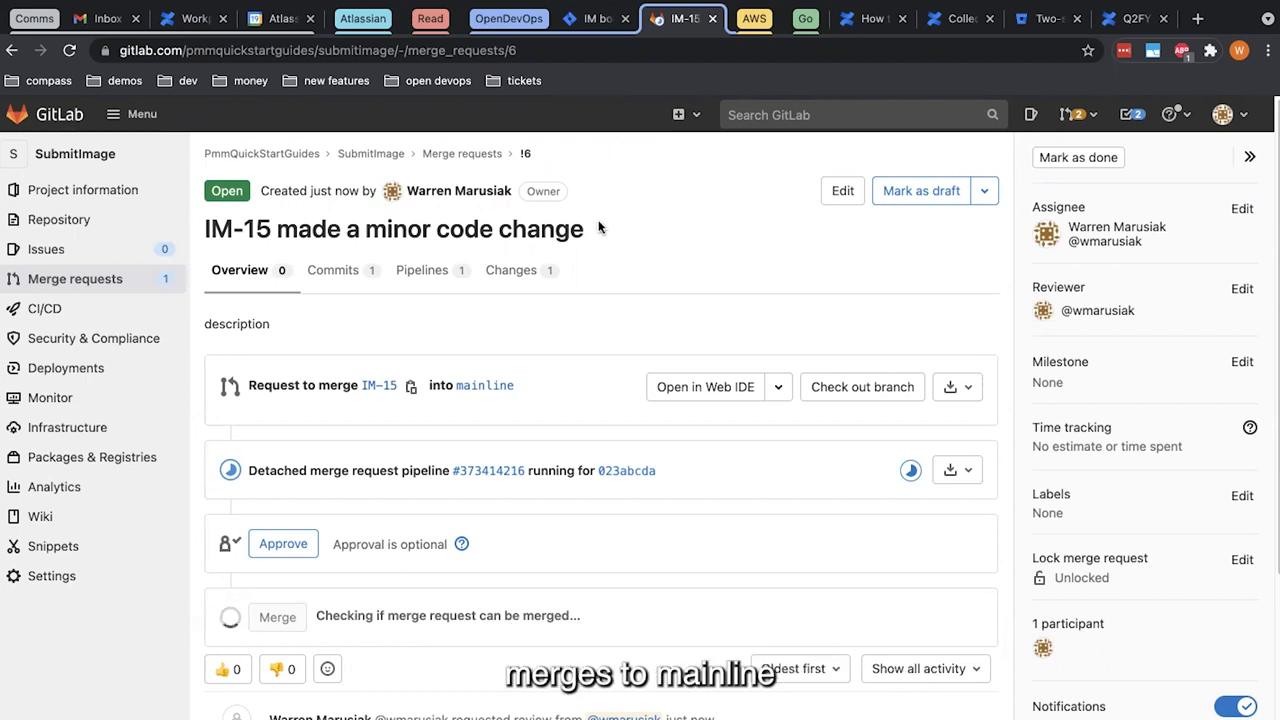
scroll(598, 228, "down", 3)
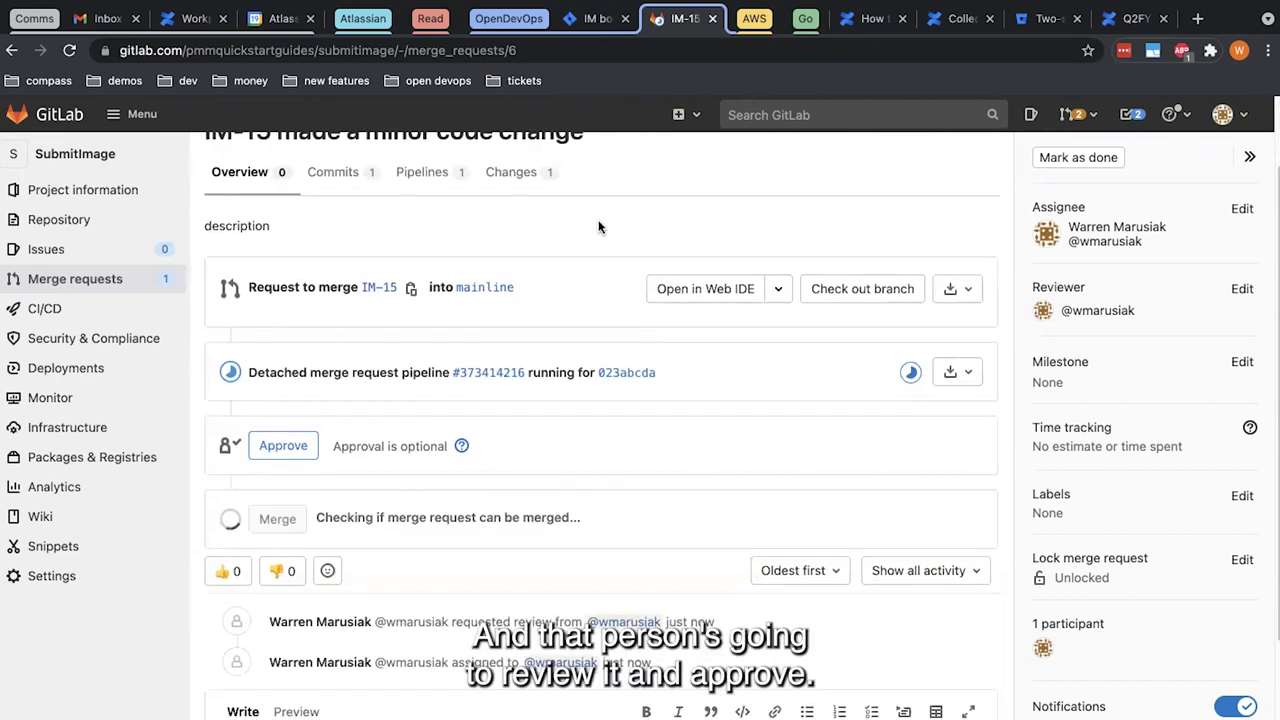
- Approve the IM-15 merge request and merge it into mainline
left_click(290, 395)
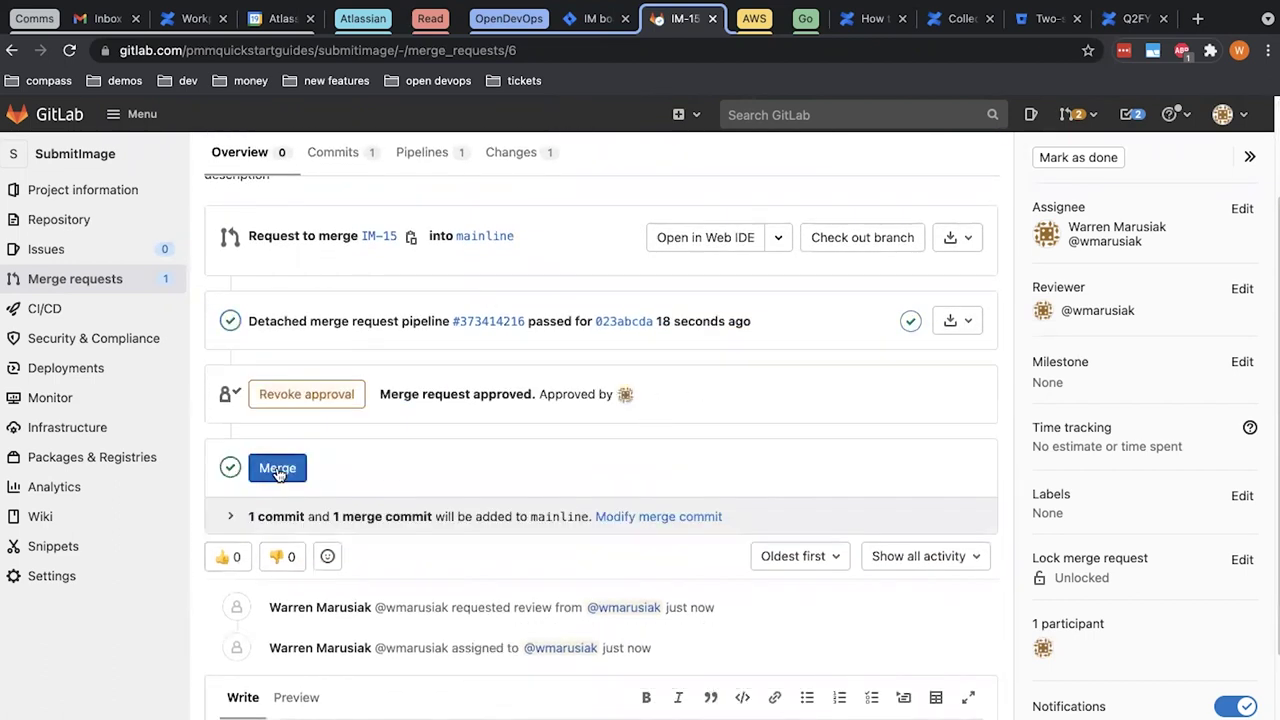
left_click(277, 467)
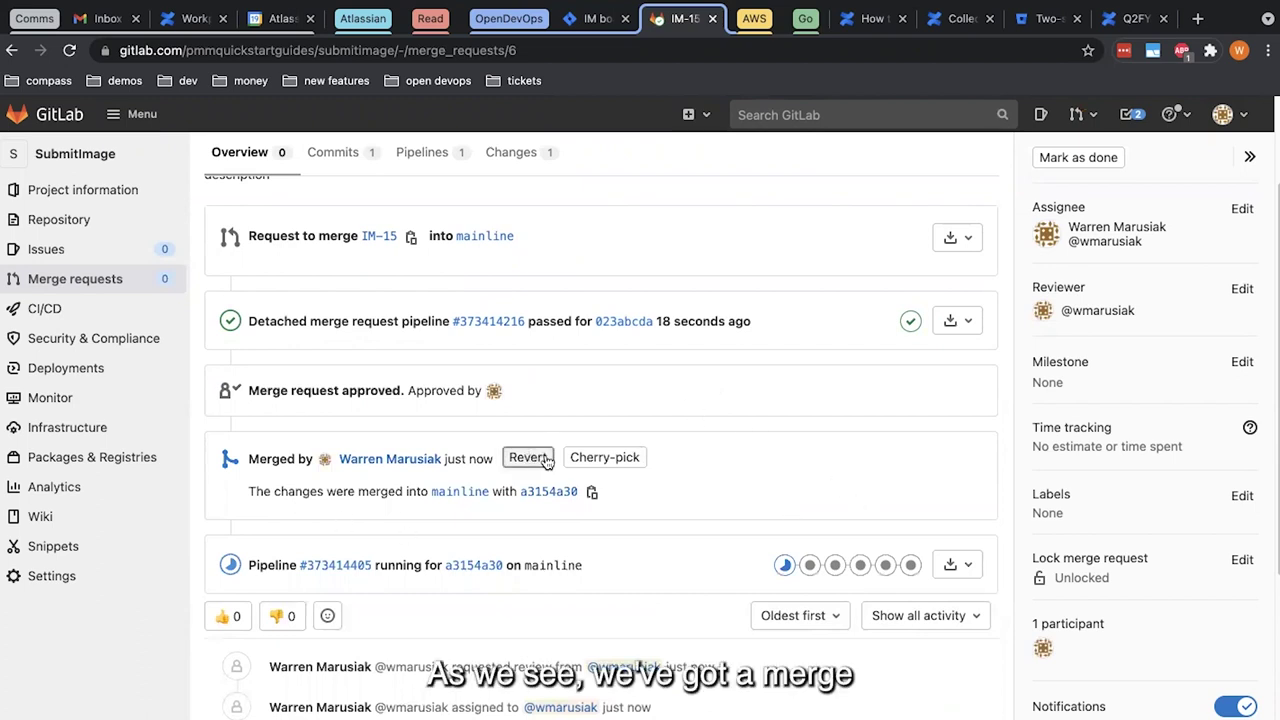
scroll(714, 442, "down", 2)
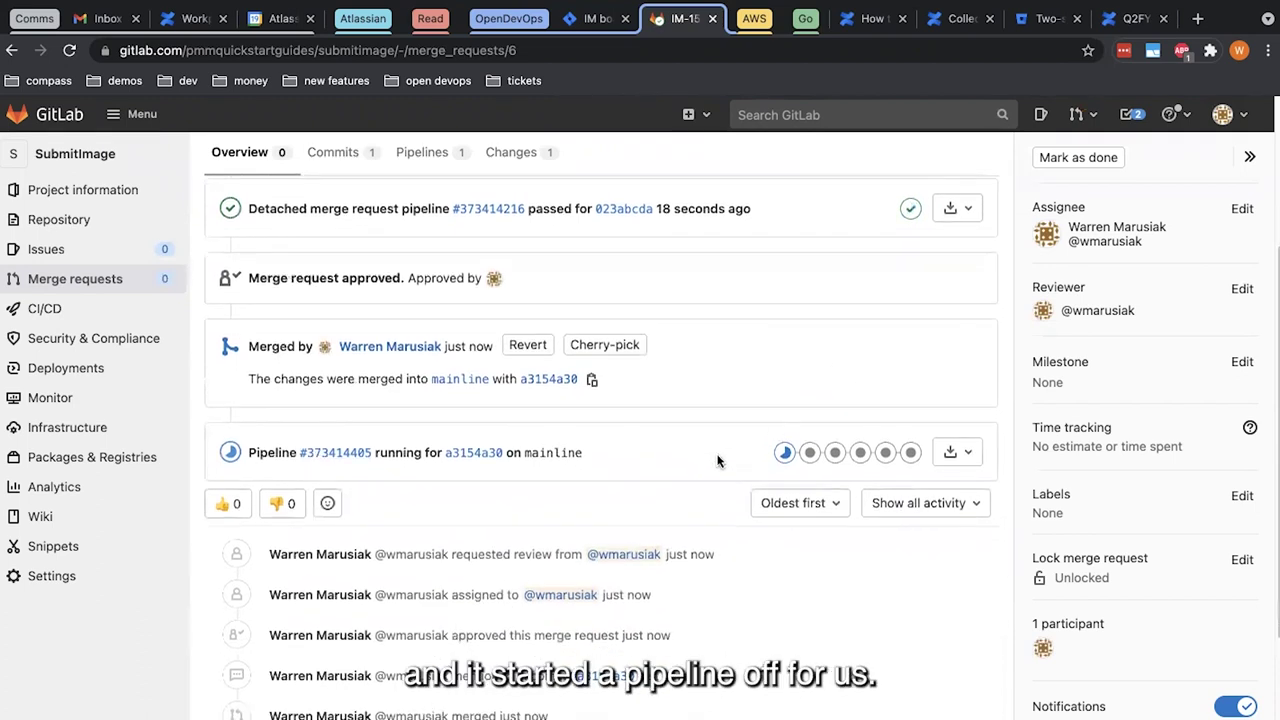
- Open the CI/CD pipeline running on mainline for the IM-15 merge commit and examine its deploy and test stages
scroll(714, 457, "up", 3)
mouse_move(80, 308)
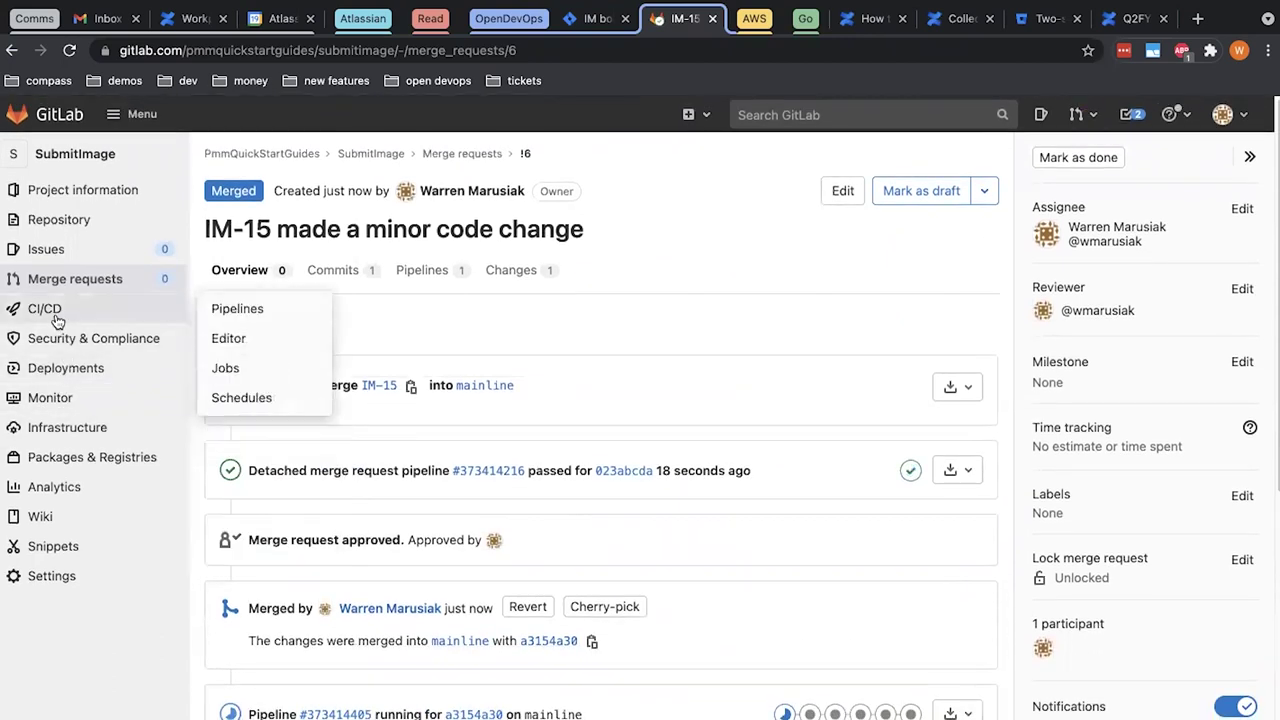
left_click(222, 310)
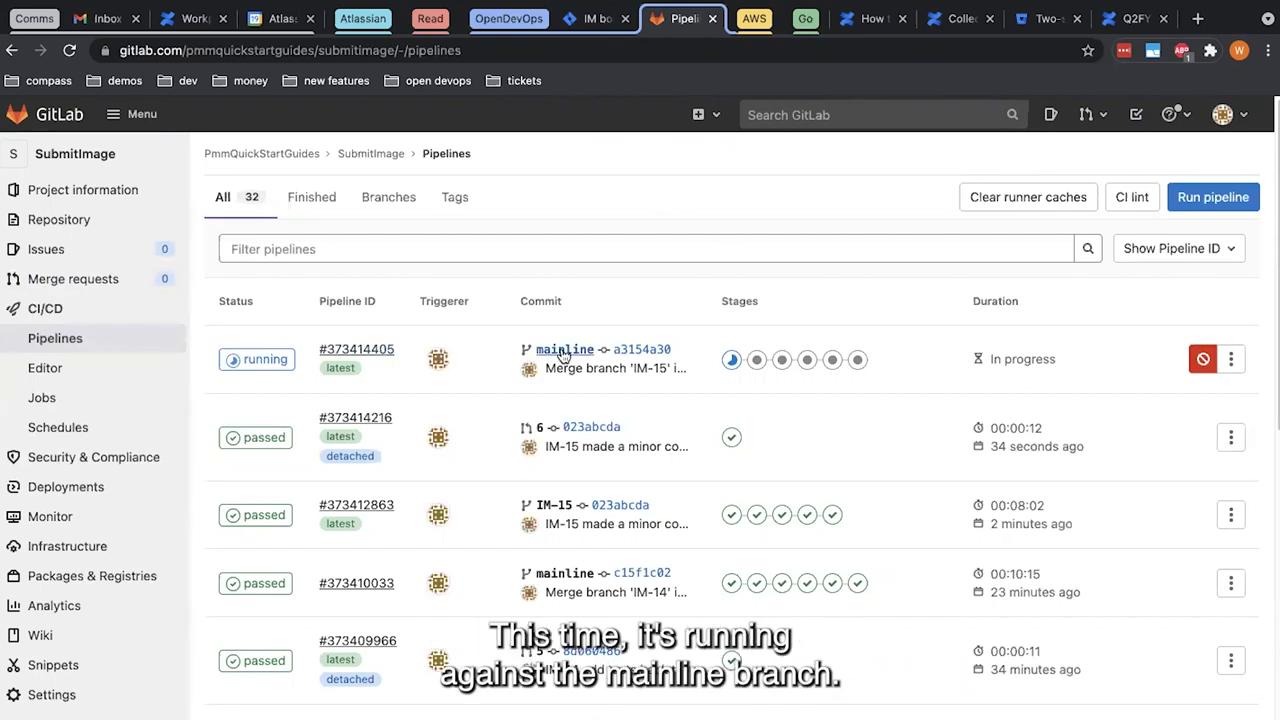
left_click(375, 349)
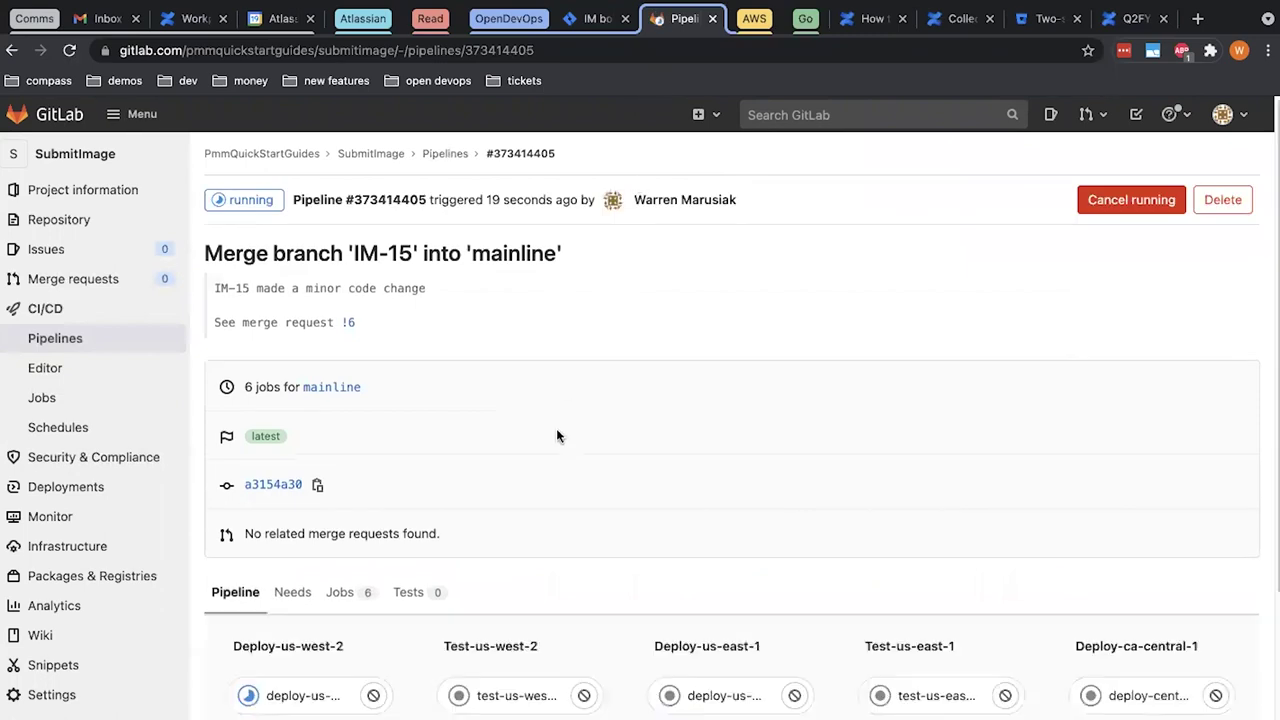
scroll(557, 439, "down", 1)
scroll(557, 439, "down", 1)
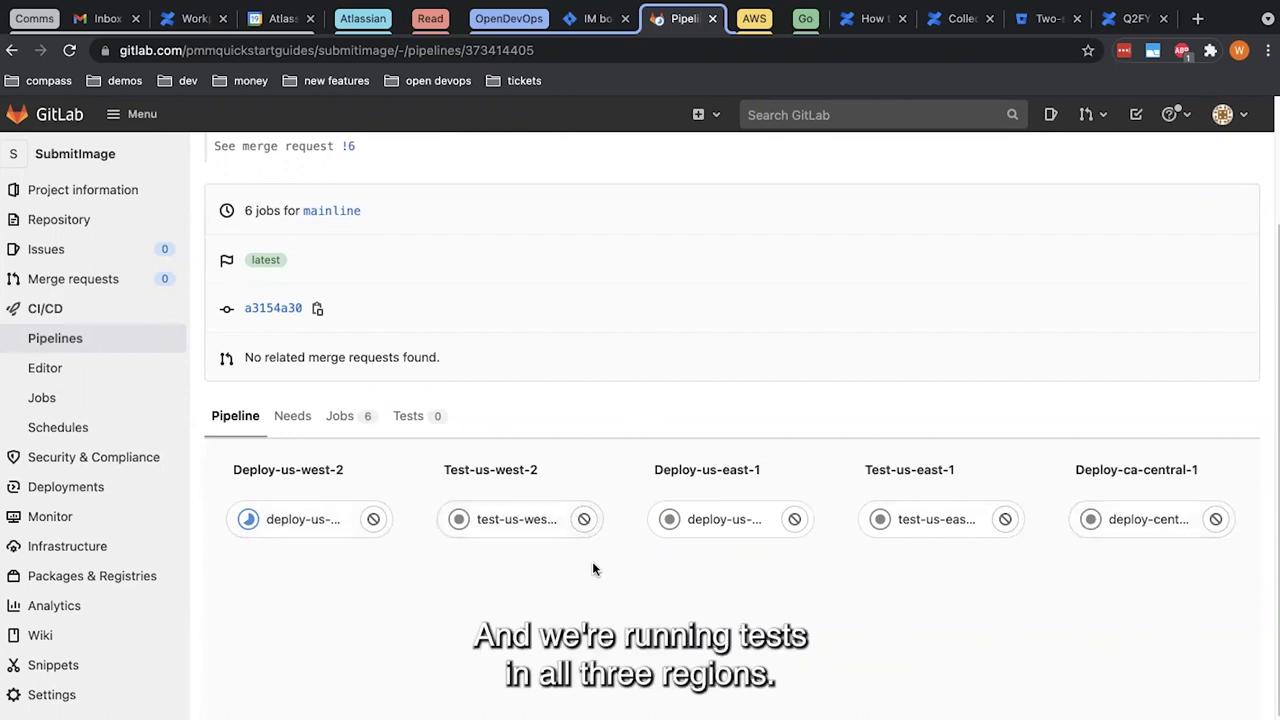
scroll(593, 567, "right", 3)
scroll(592, 569, "left", 3)
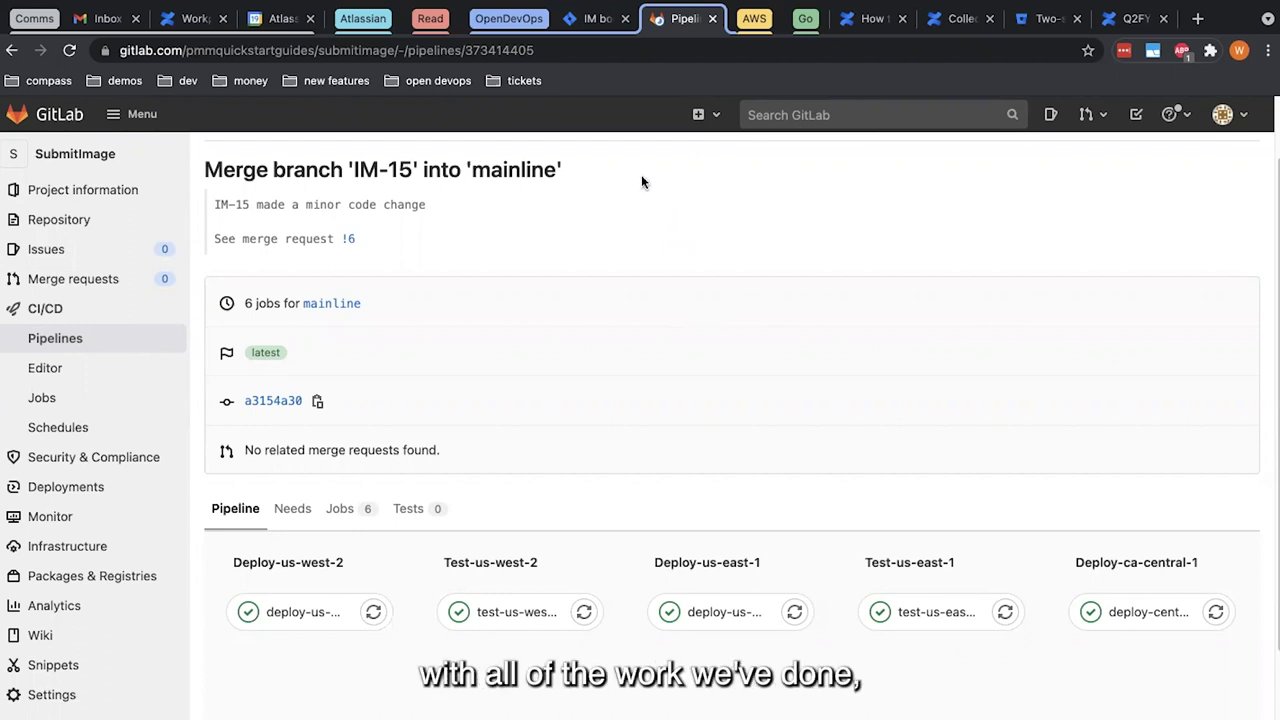
- Switch to Jira, reload the IM board, open issue IM-15 and examine its linked branches, commits, pull requests, builds and deployments
left_click(596, 20)
key("ctrl+r")
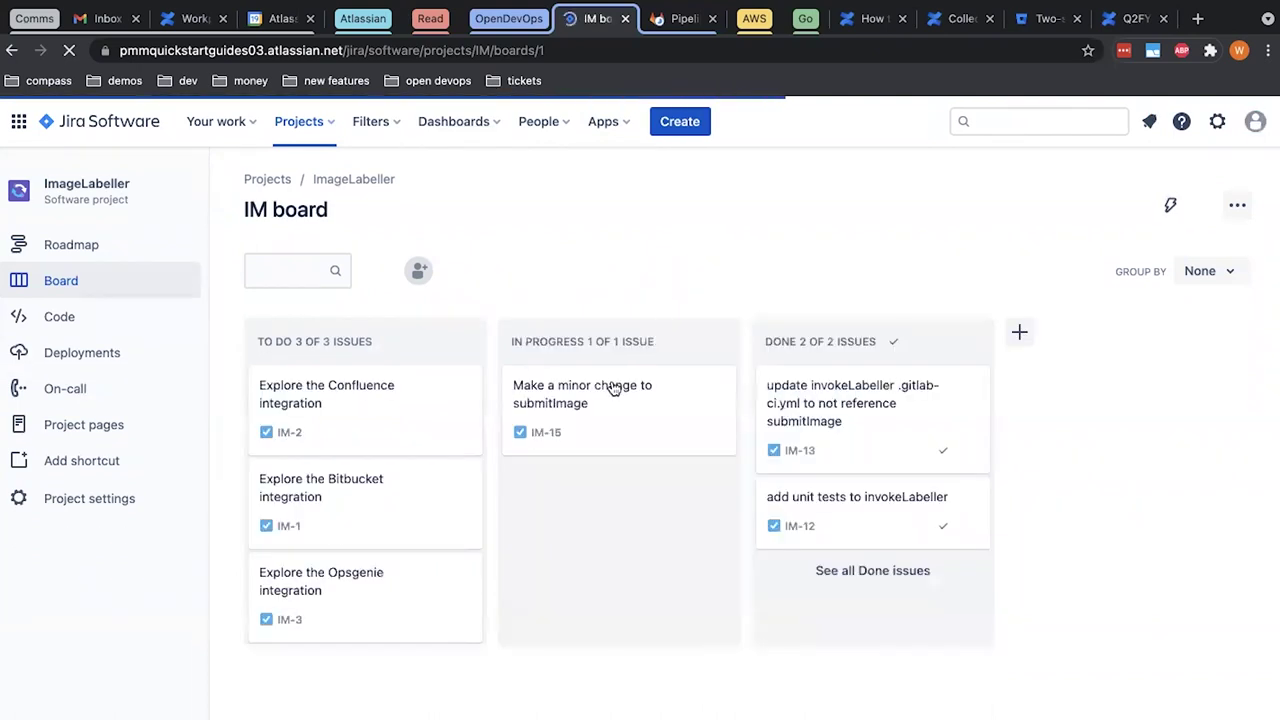
left_click(609, 385)
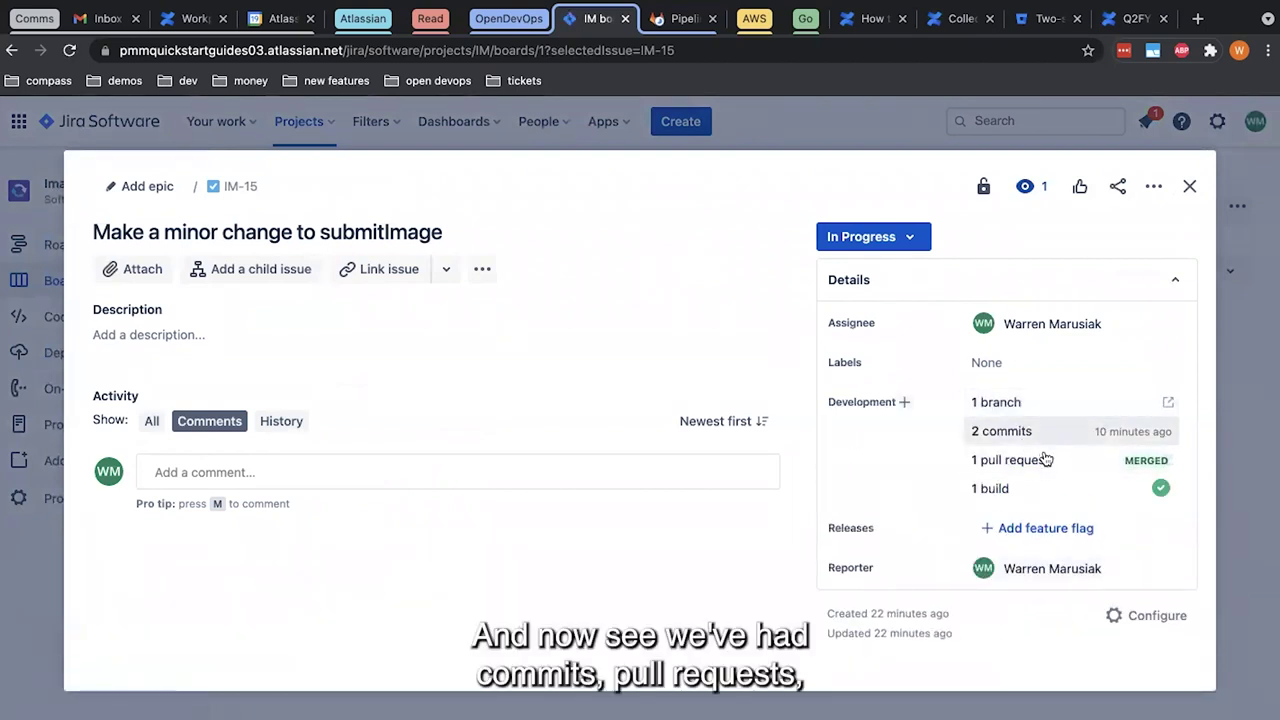
left_click(1052, 438)
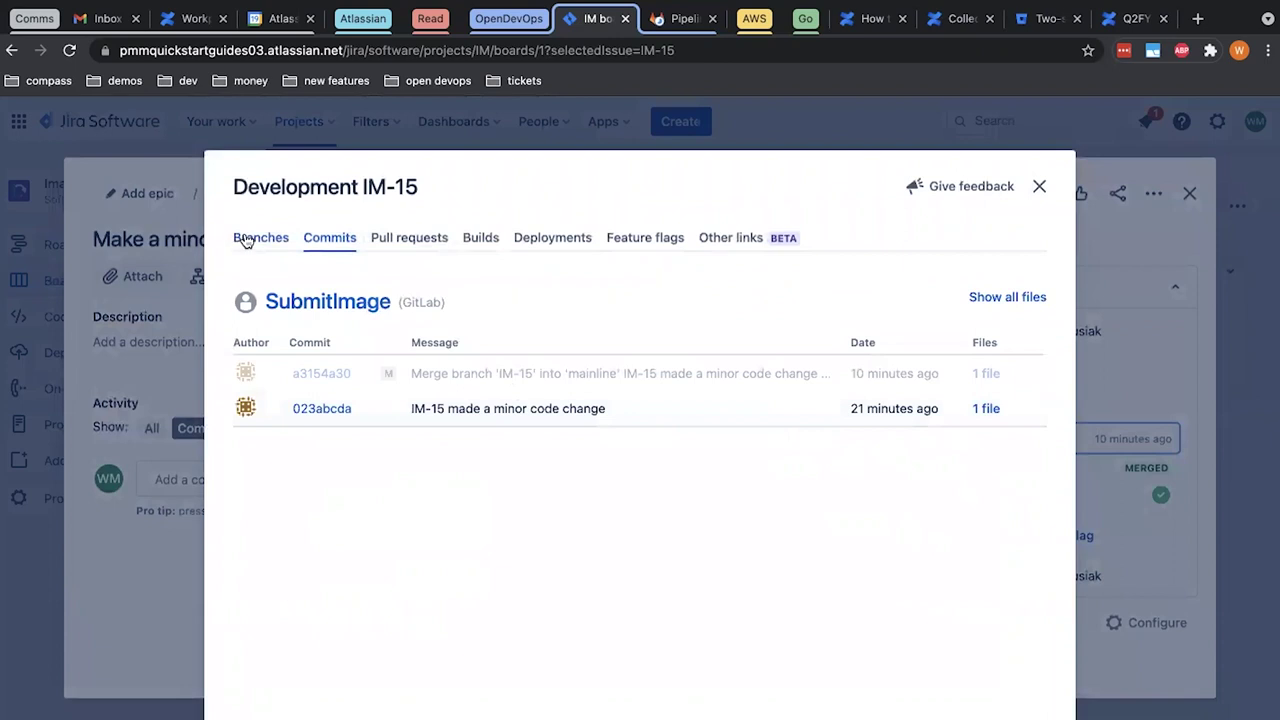
left_click(248, 241)
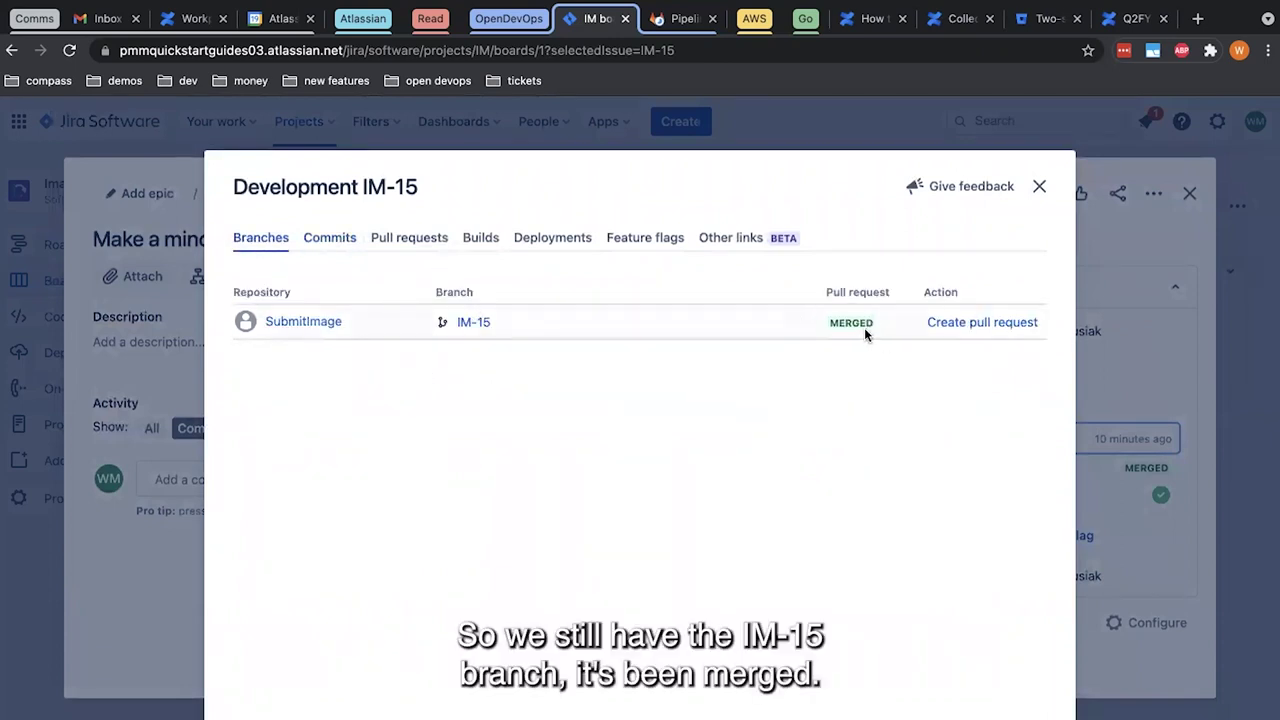
left_click(346, 243)
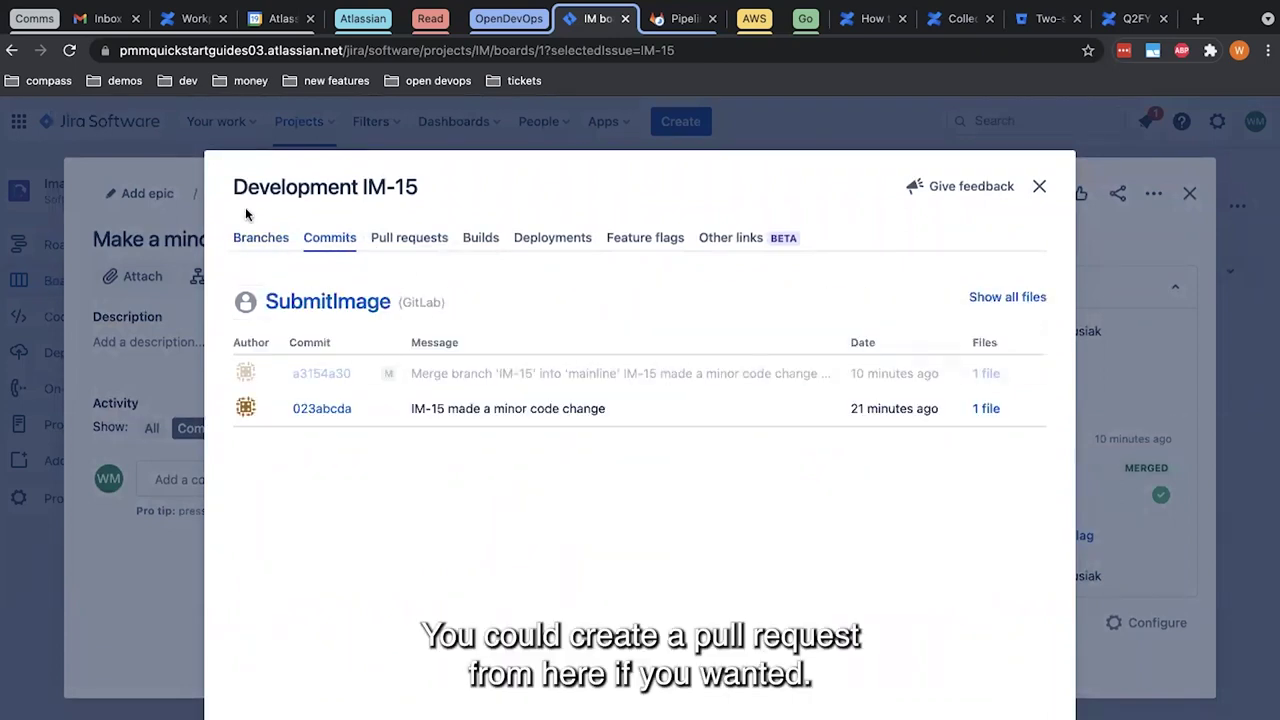
left_click(250, 238)
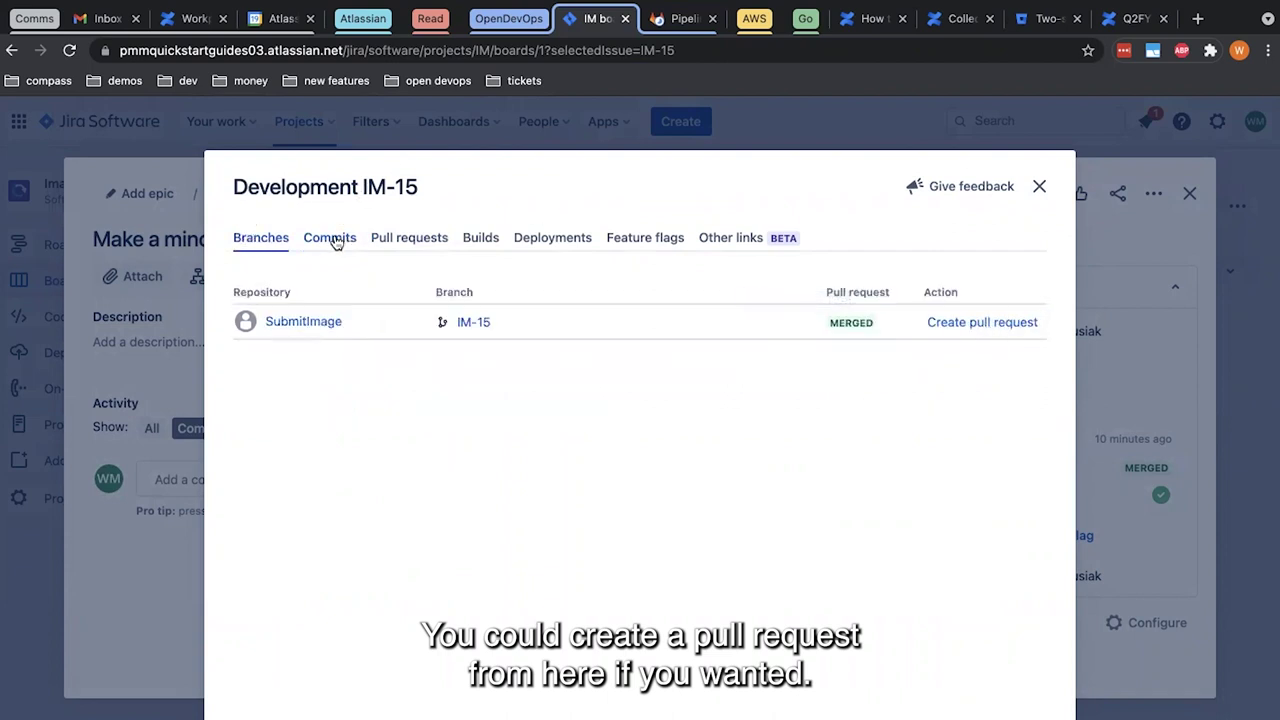
left_click(333, 240)
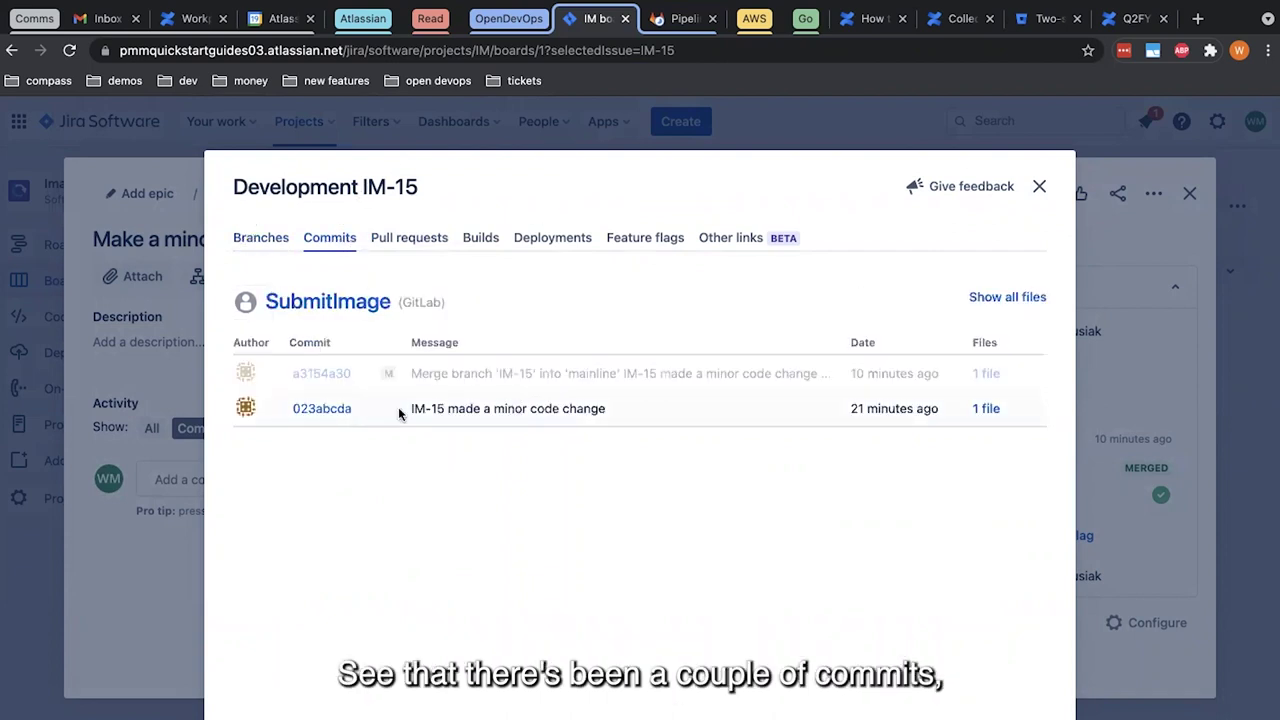
left_click(415, 243)
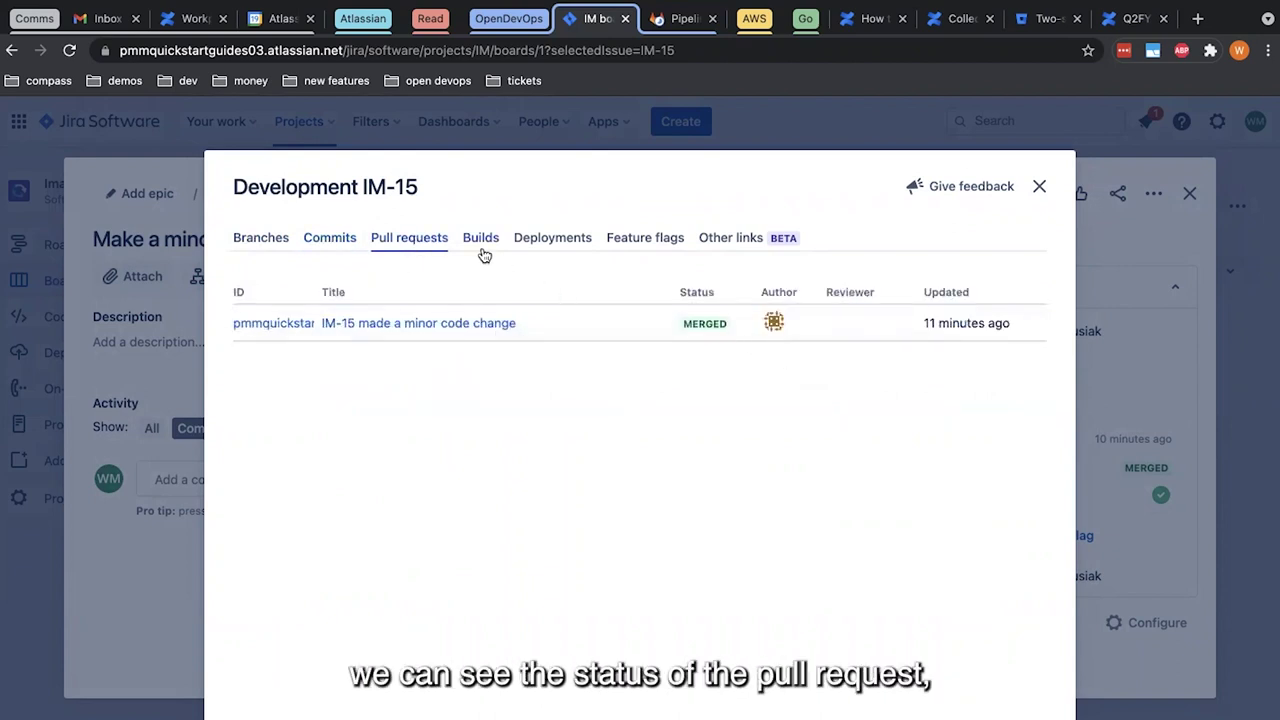
left_click(482, 247)
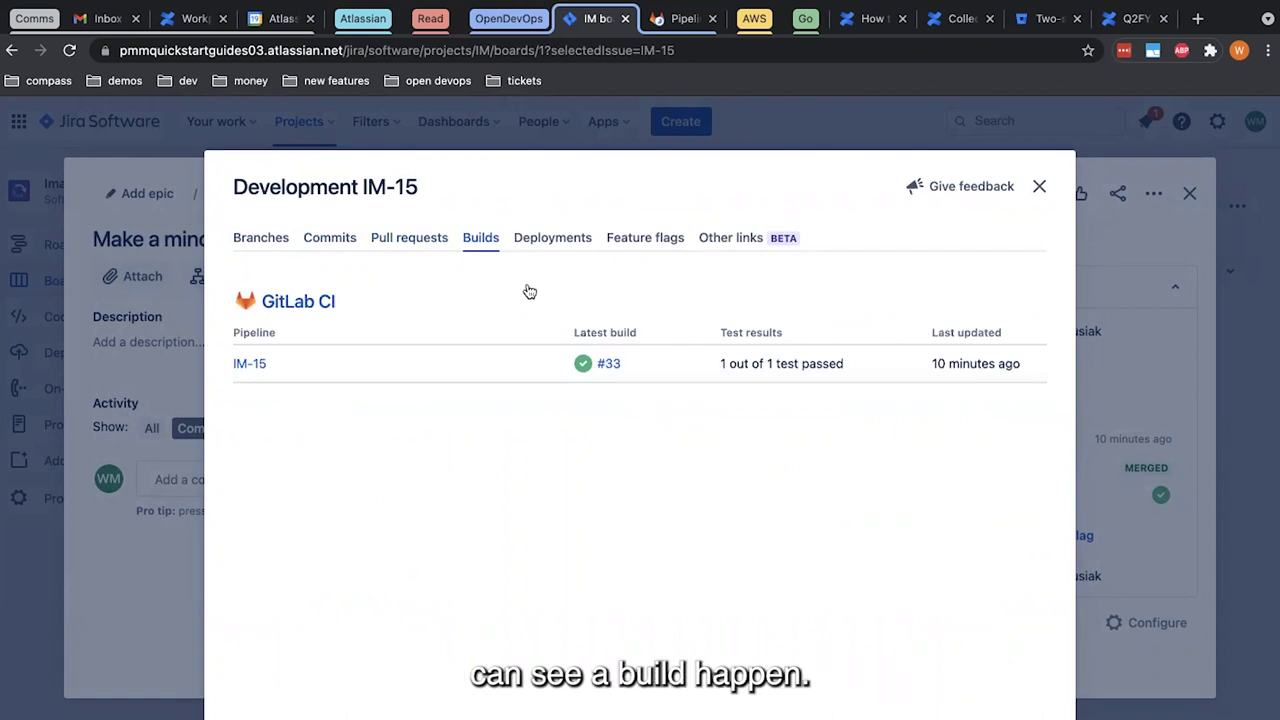
left_click(558, 252)
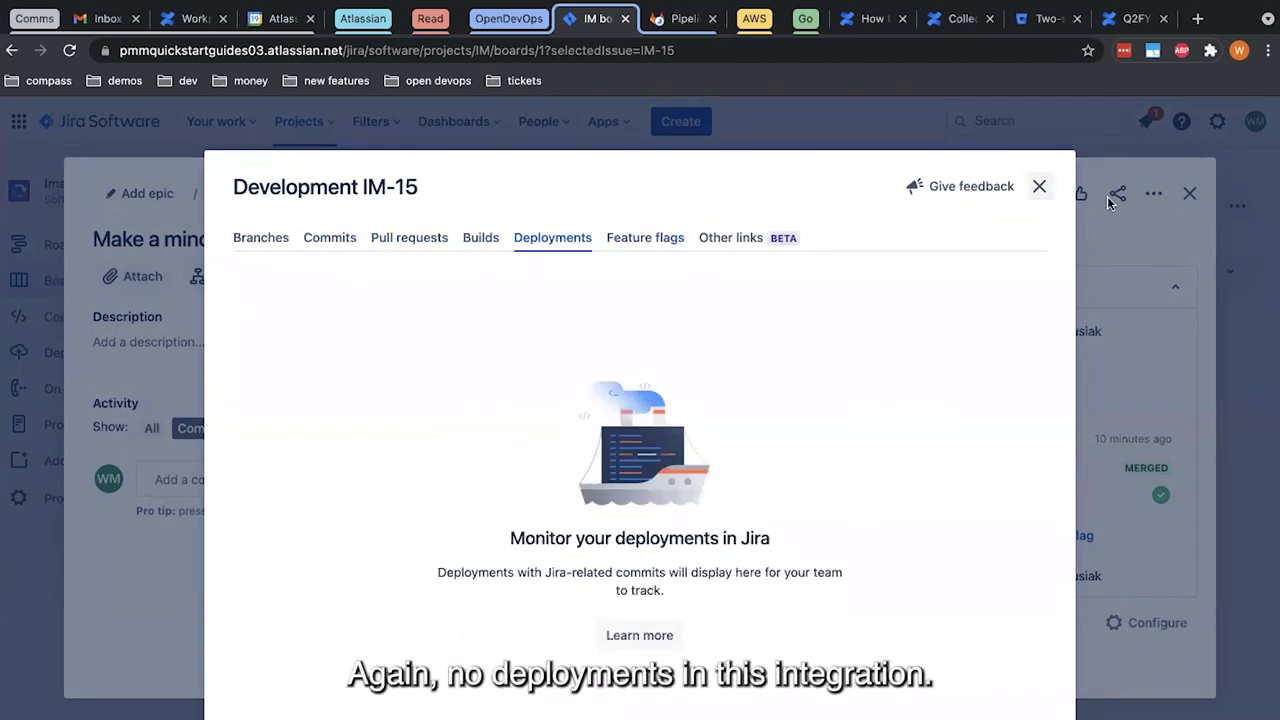